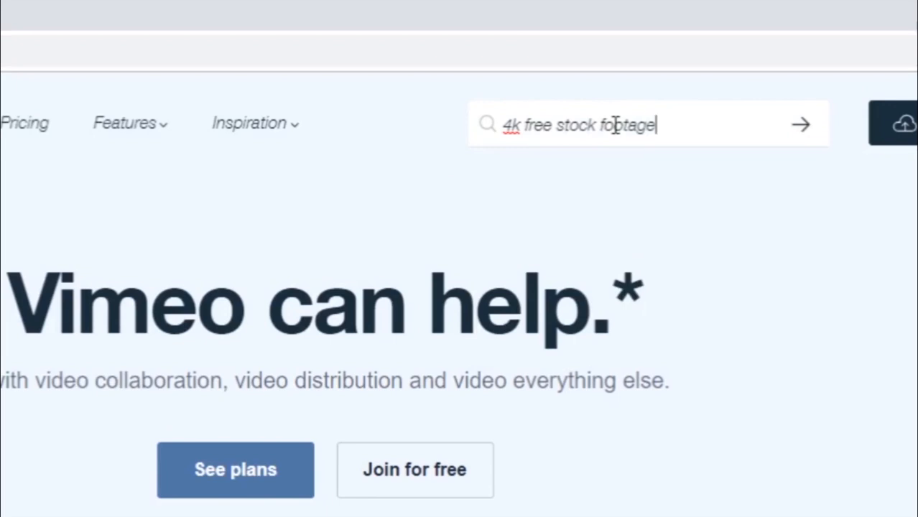
# - Search Vimeo for "4k free stock footage" and open the Timelapse Mountains2 video from the second page of results
pyautogui.press('Return')
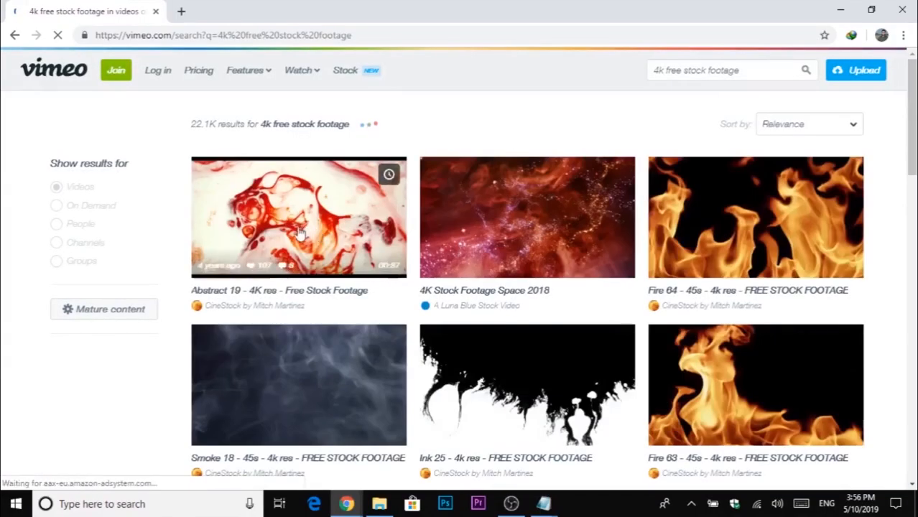
pyautogui.scroll(-4, 476, 236)
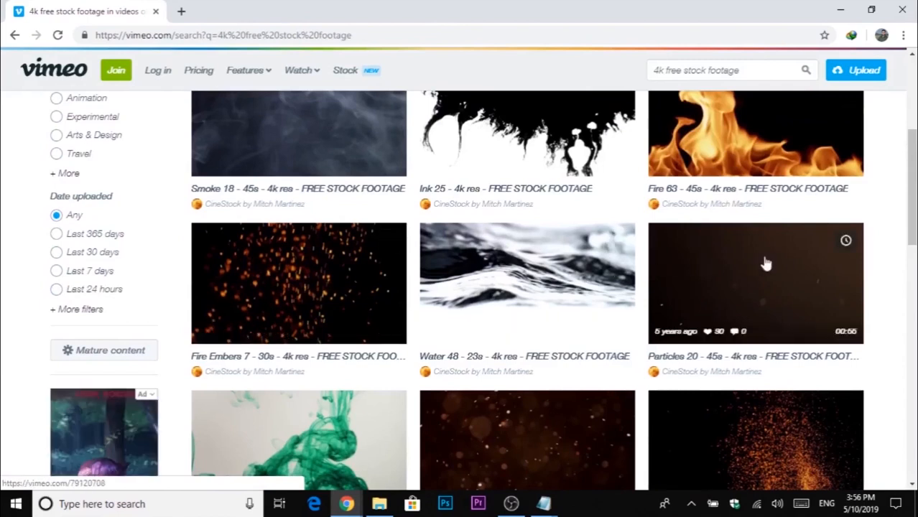
pyautogui.scroll(-3, 406, 322)
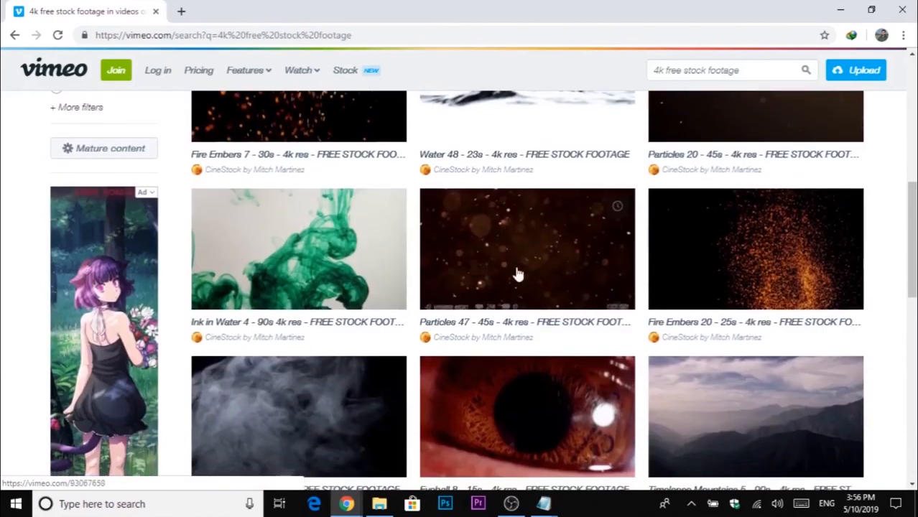
pyautogui.scroll(-4, 689, 238)
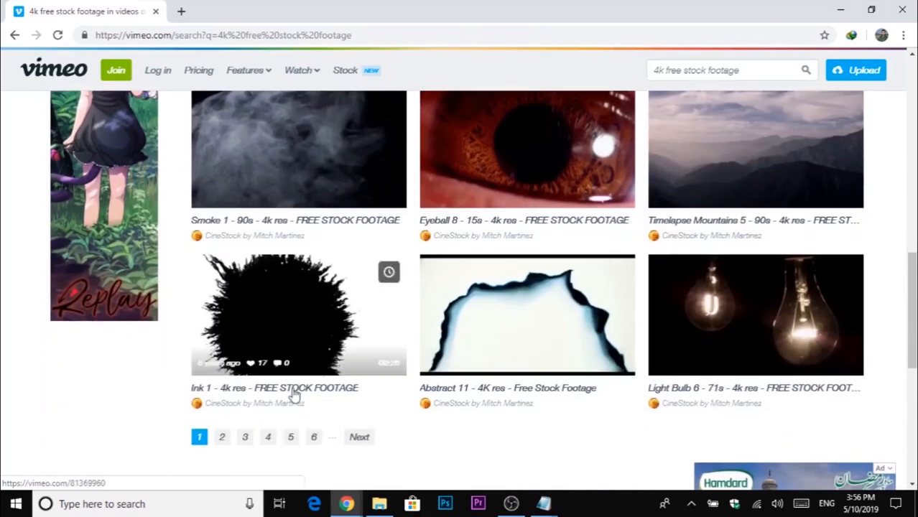
pyautogui.click(222, 438)
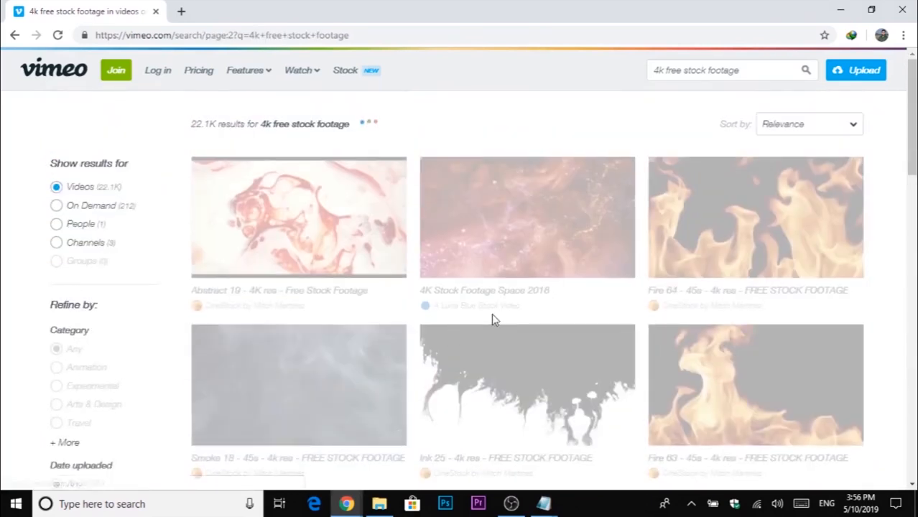
pyautogui.scroll(-1, 501, 305)
pyautogui.scroll(-6, 501, 305)
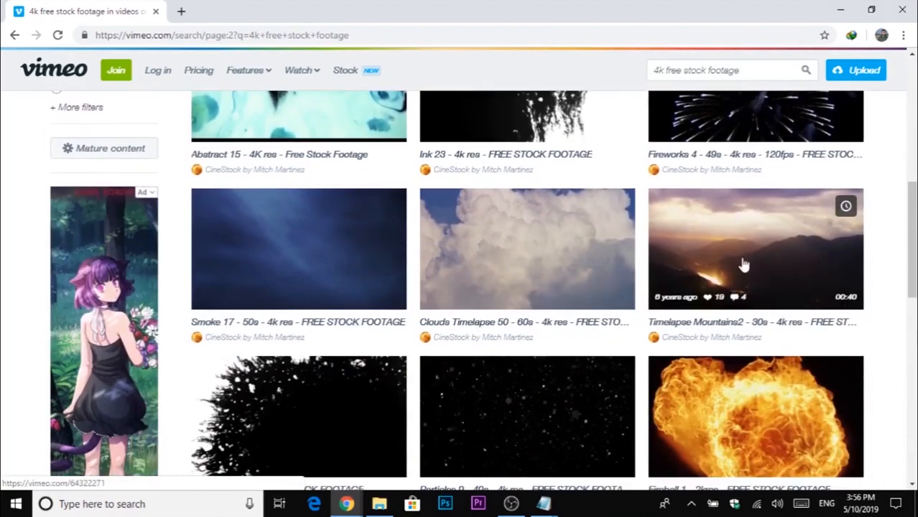
pyautogui.click(761, 272)
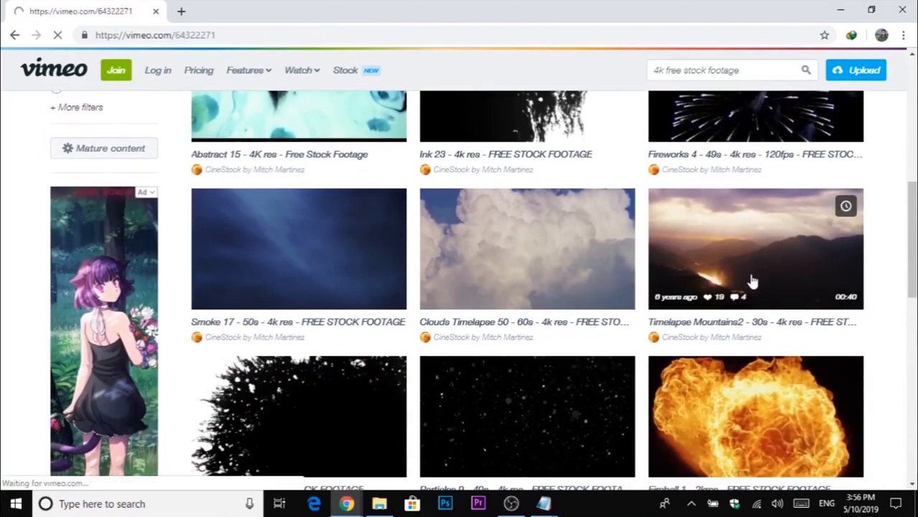
pyautogui.hotkey('ctrl', 't')
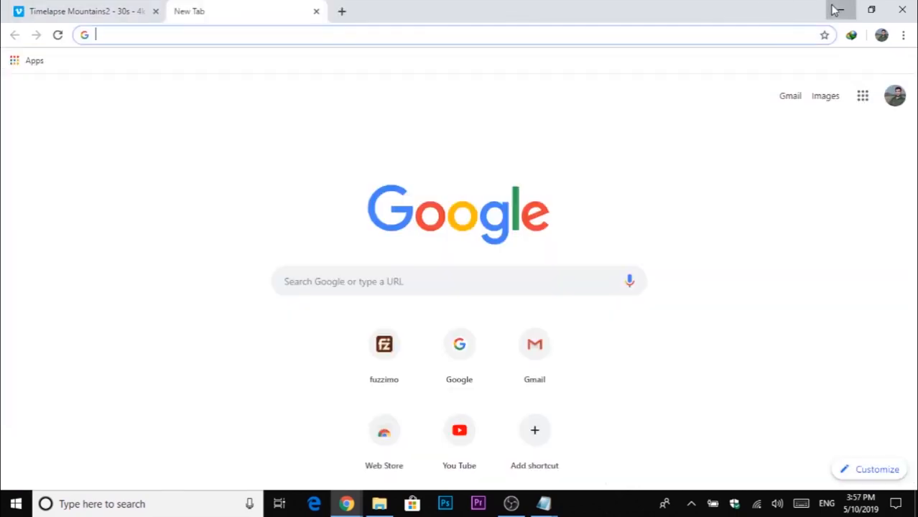
pyautogui.click(840, 9)
pyautogui.click(185, 84)
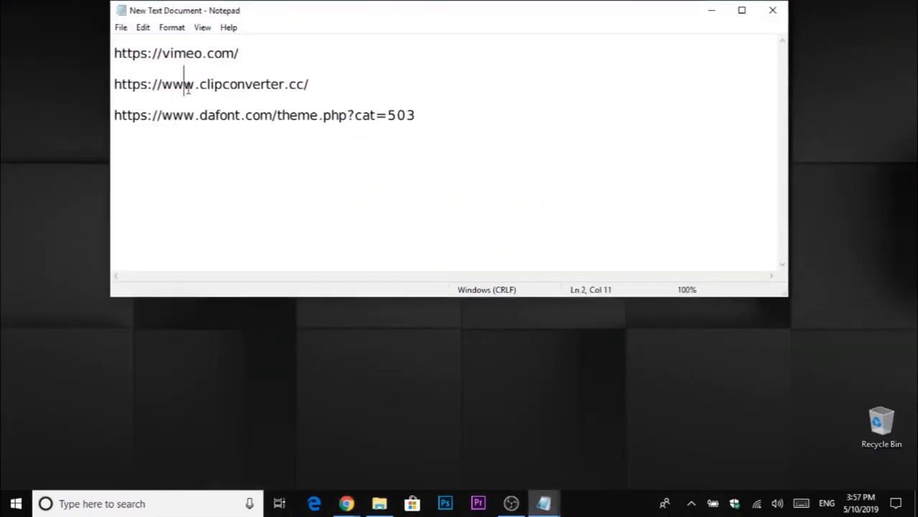
pyautogui.moveTo(314, 85); pyautogui.dragTo(114, 84)
pyautogui.rightClick(120, 86)
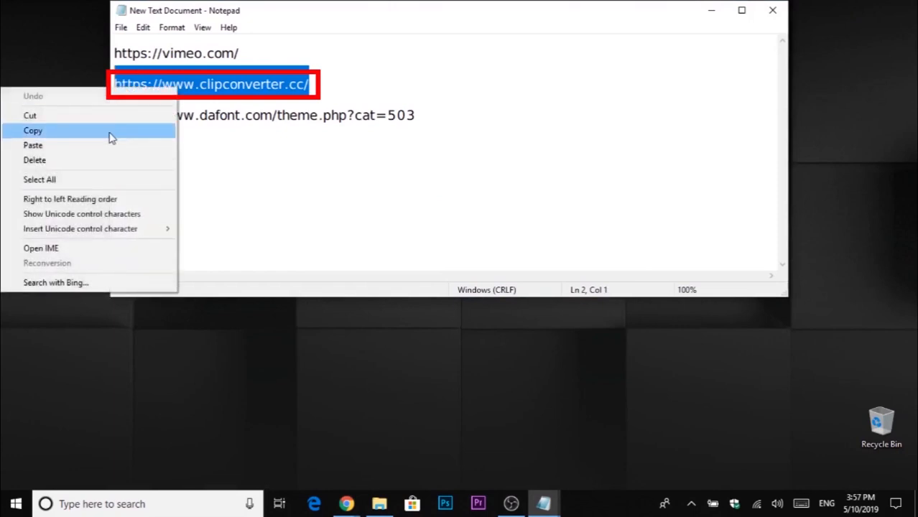
pyautogui.click(111, 137)
# - Return to Chrome and load the copied clipconverter.cc address in the new tab
pyautogui.moveTo(346, 504)
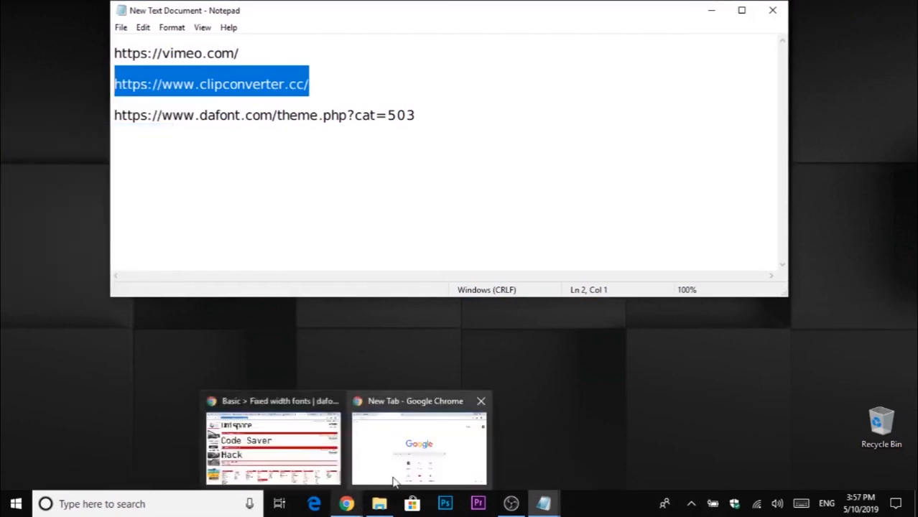
pyautogui.click(392, 471)
pyautogui.rightClick(202, 33)
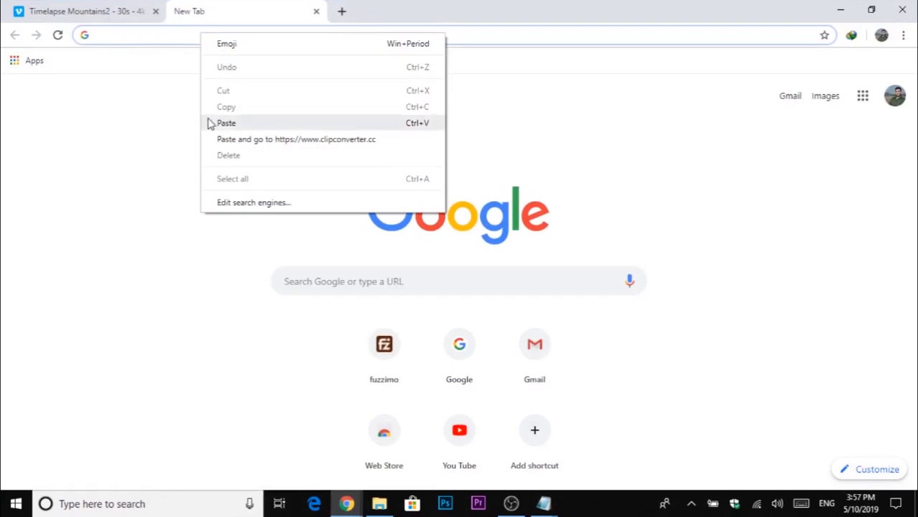
pyautogui.click(213, 122)
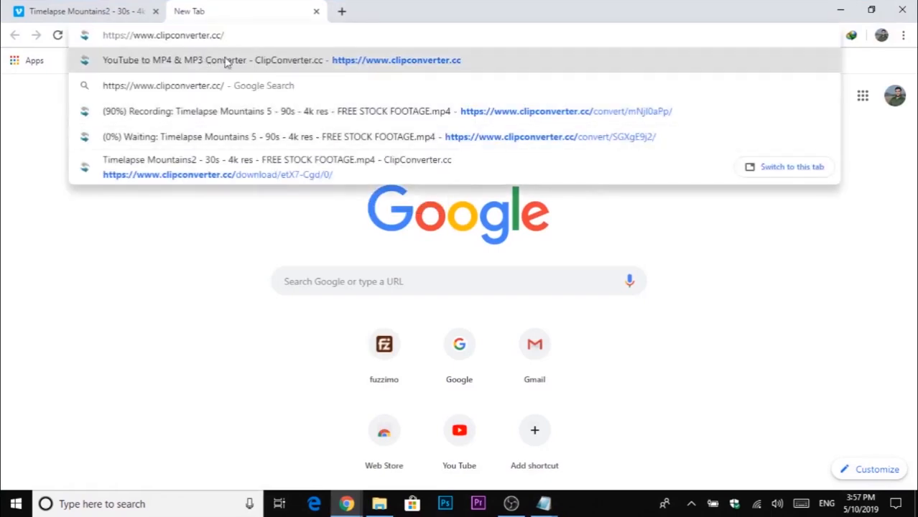
pyautogui.press('Return')
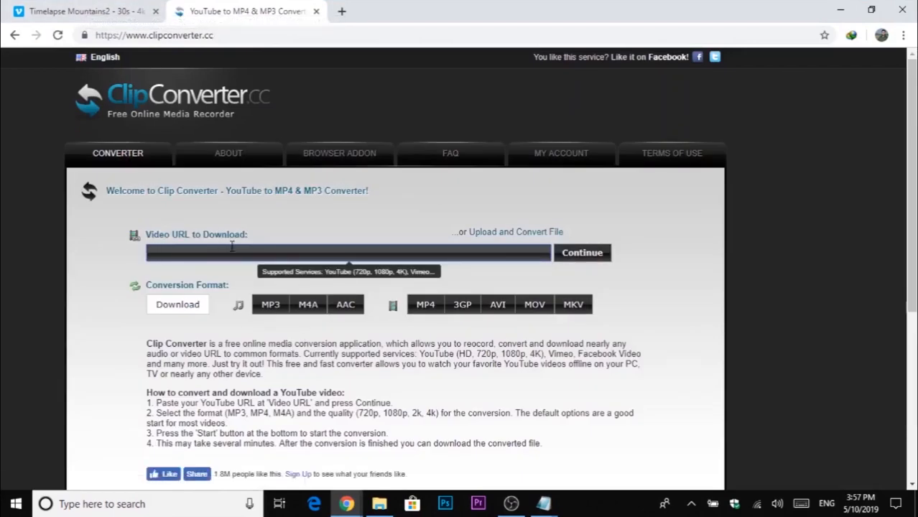
# - Copy the Timelapse Mountains2 page address from Vimeo and paste it as ClipConverter's video URL, dismissing the extension ad
pyautogui.click(115, 12)
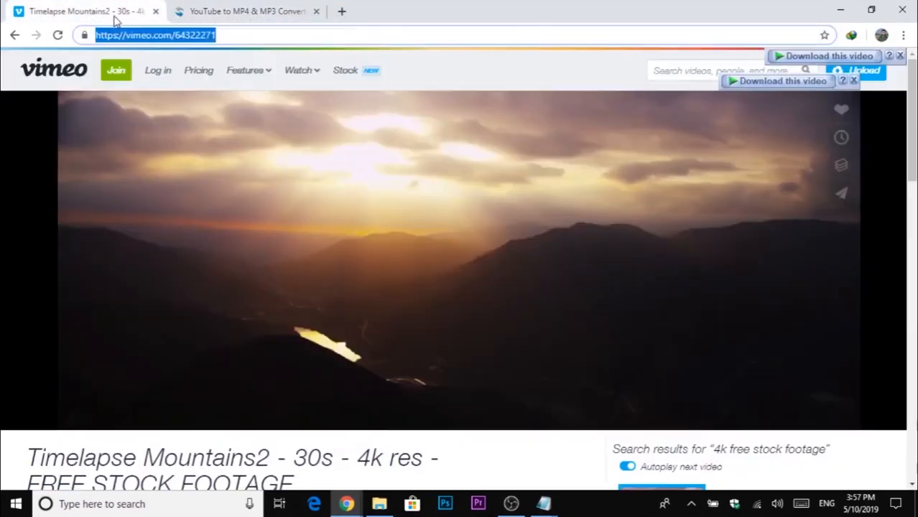
pyautogui.rightClick(167, 33)
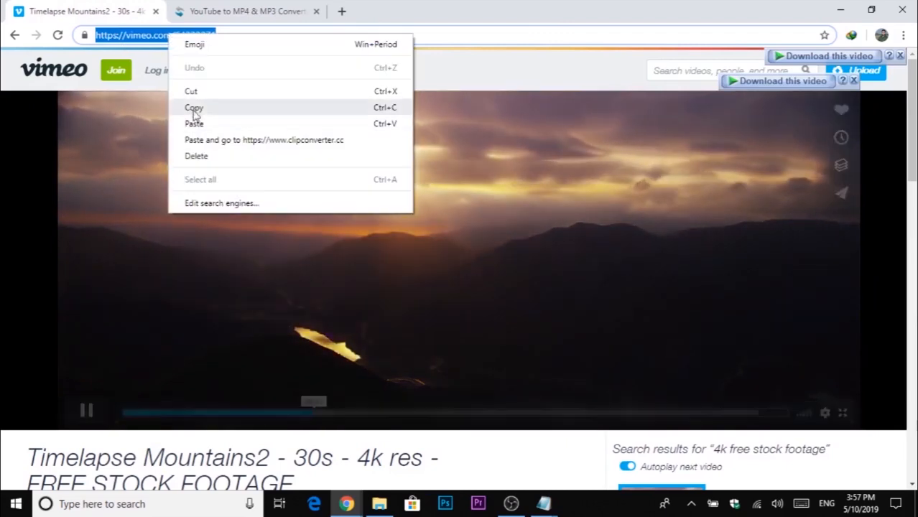
pyautogui.click(190, 106)
pyautogui.click(239, 14)
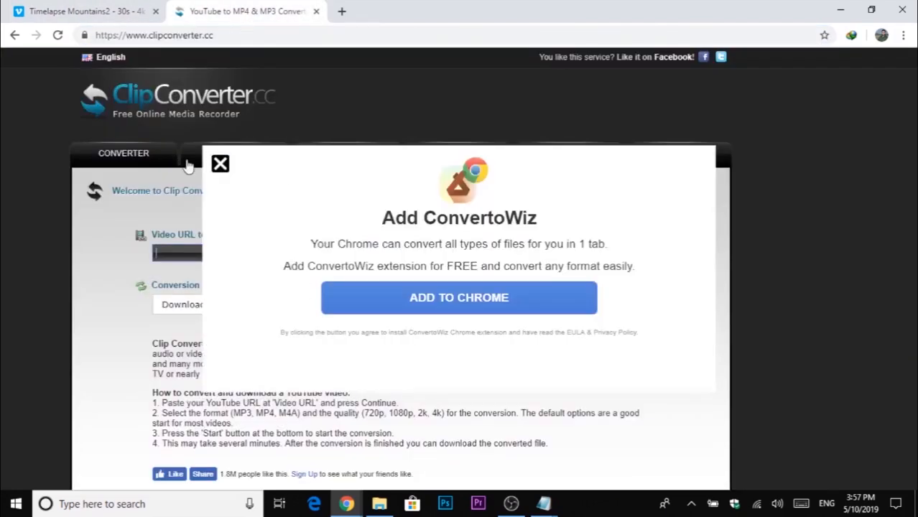
pyautogui.click(220, 165)
pyautogui.rightClick(197, 253)
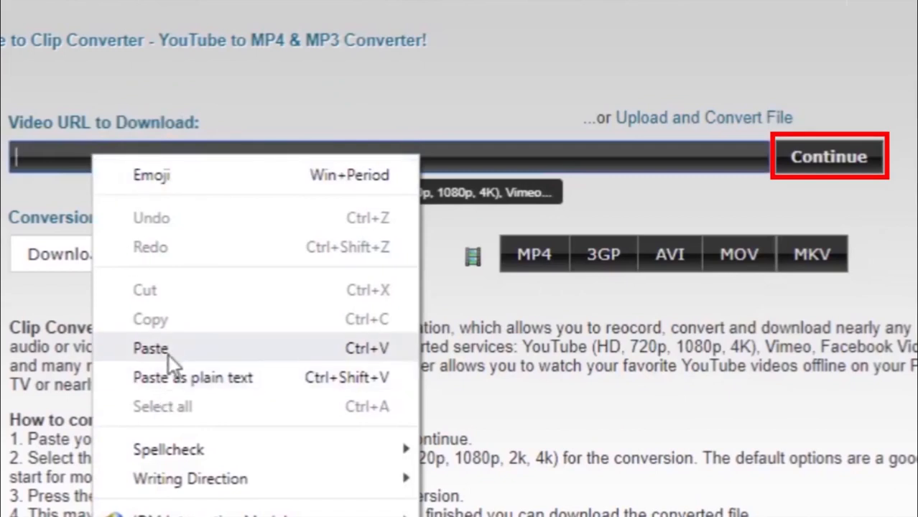
pyautogui.click(168, 350)
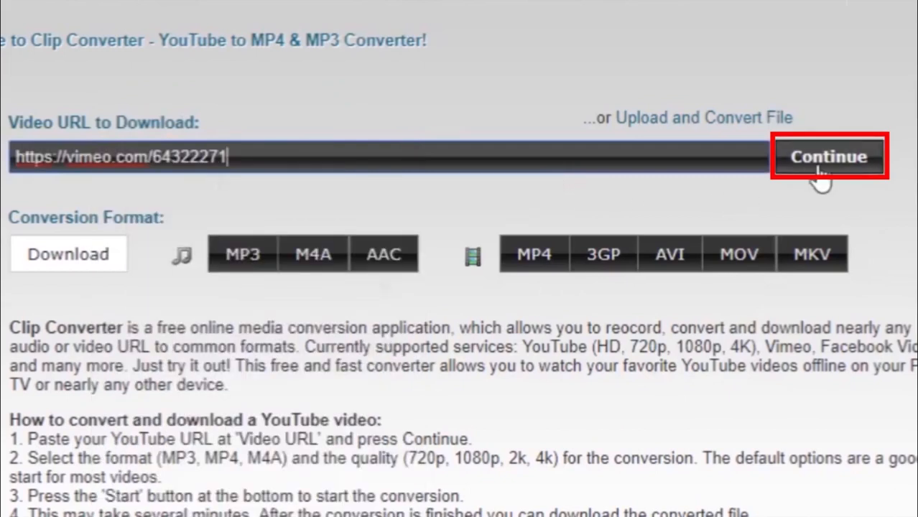
# - Submit the video URL to ClipConverter for media detection and close the Redirect ad tab
pyautogui.click(805, 169)
pyautogui.click(262, 15)
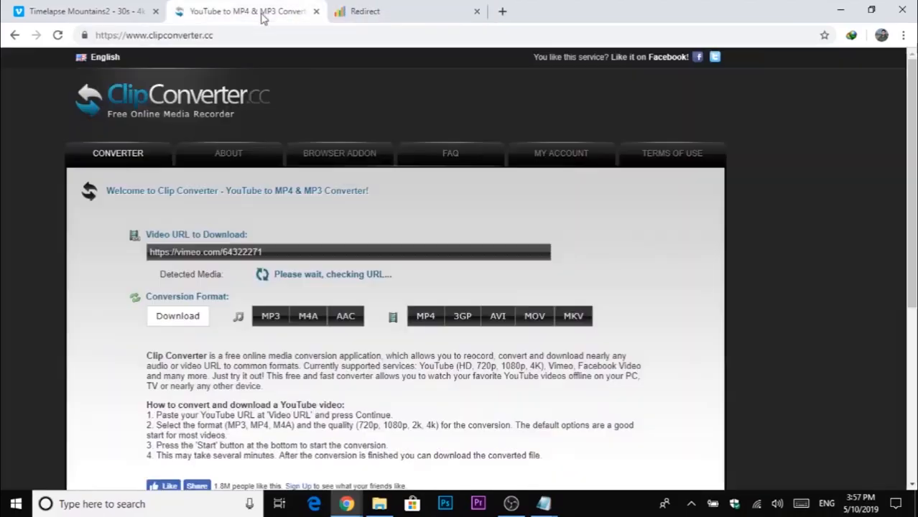
pyautogui.click(476, 12)
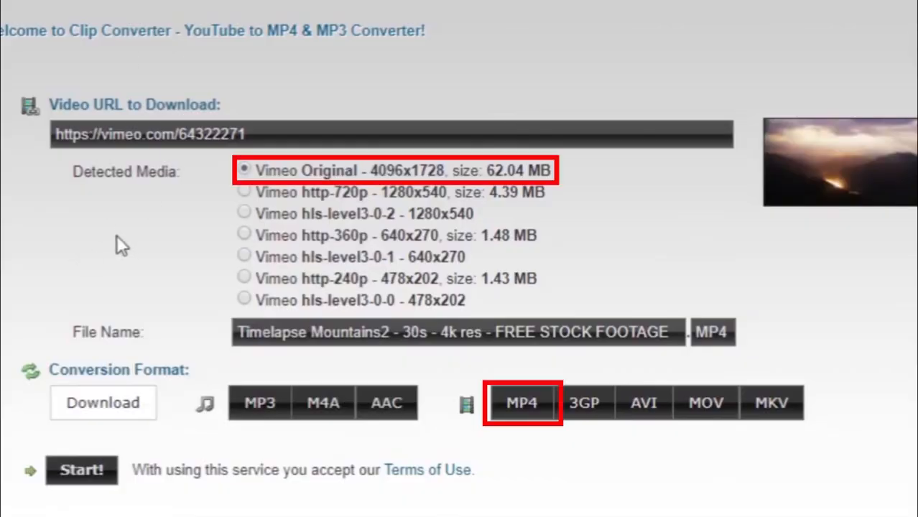
# - Choose MP4 as the conversion format, keep the Vimeo Original 4096x1728 media, and start the conversion
pyautogui.click(516, 407)
pyautogui.moveTo(516, 404); pyautogui.dragTo(538, 402)
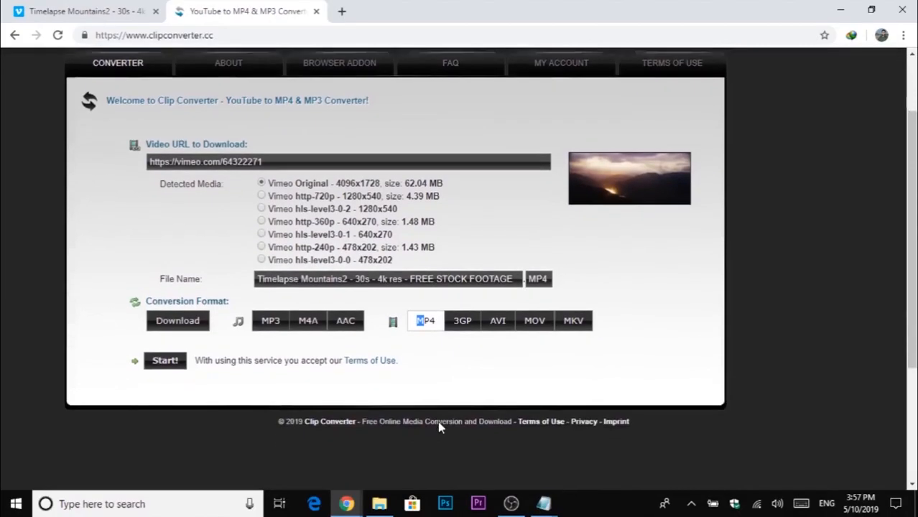
pyautogui.scroll(-2, 438, 422)
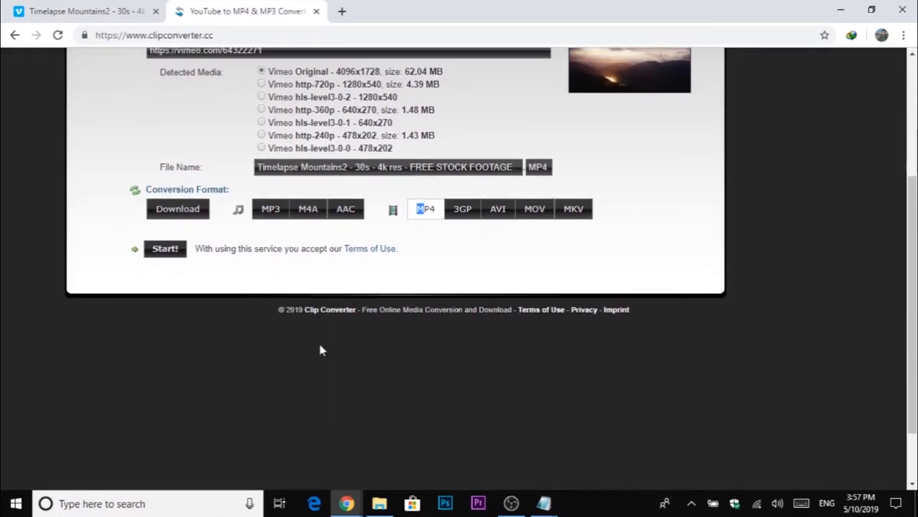
pyautogui.click(169, 251)
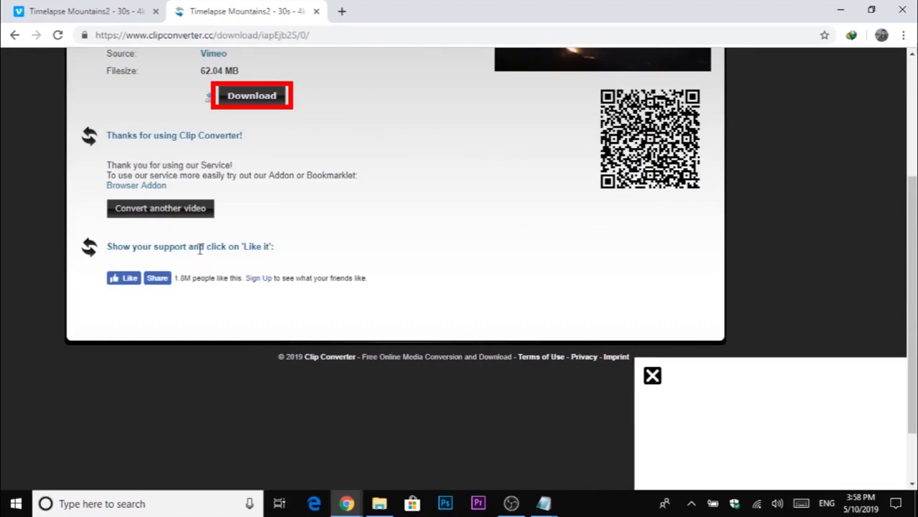
# - Download the converted Timelapse Mountains2 MP4 file, keeping the proposed Video category and save location
pyautogui.scroll(2, 186, 239)
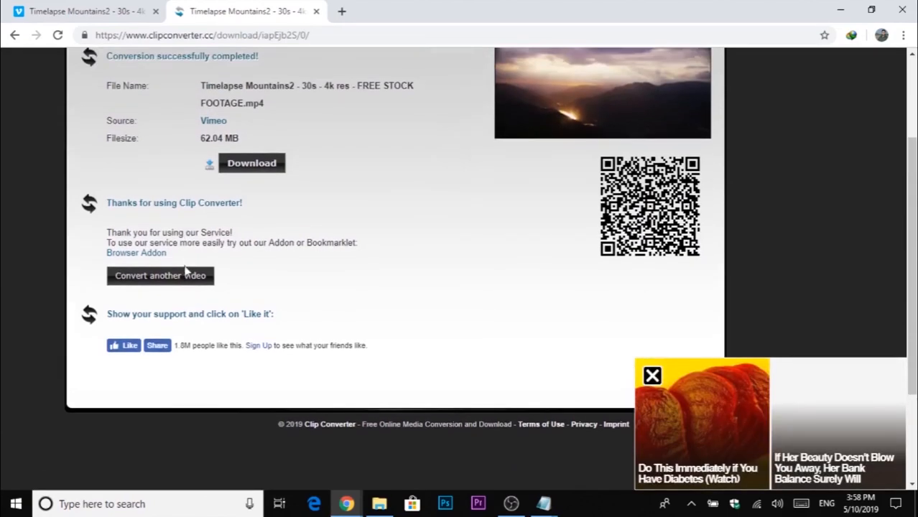
pyautogui.click(241, 239)
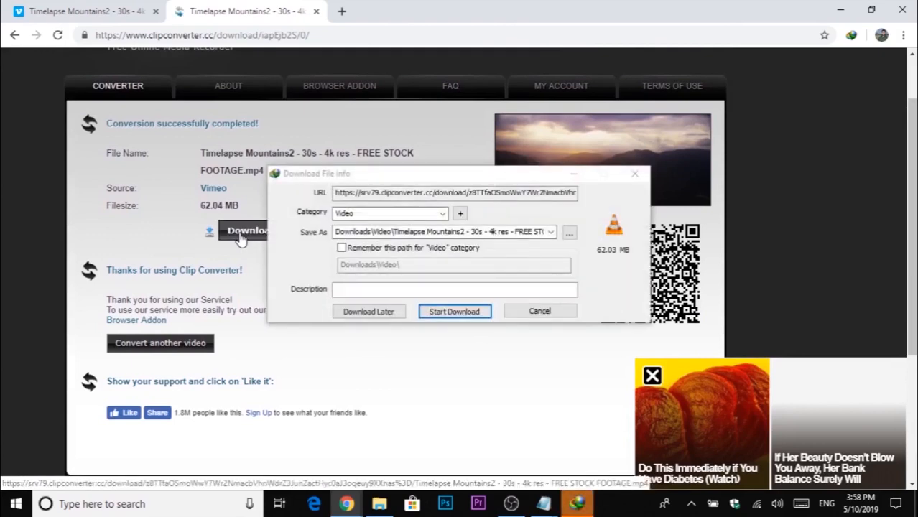
pyautogui.click(468, 314)
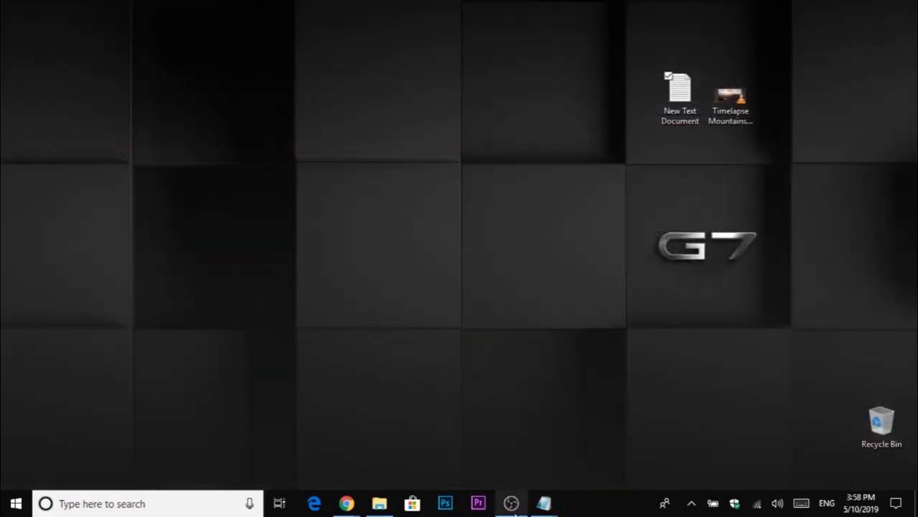
pyautogui.rightClick(515, 510)
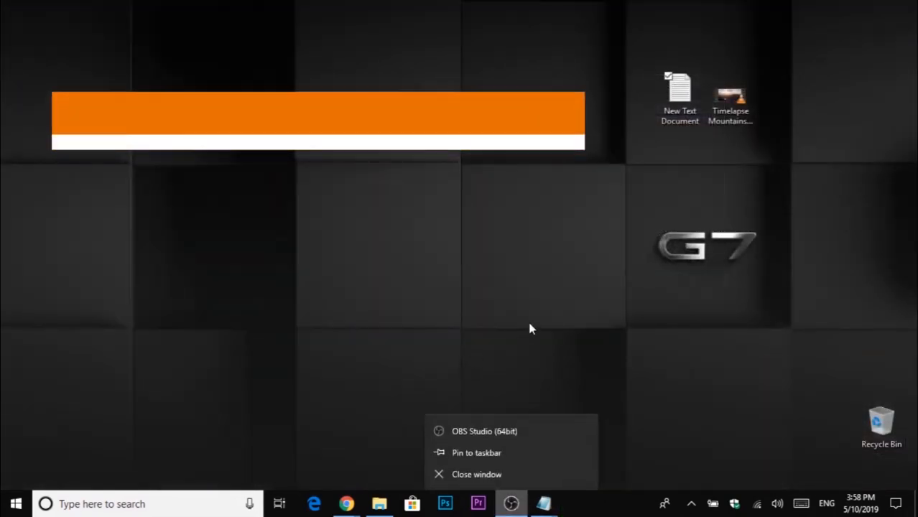
pyautogui.click(520, 370)
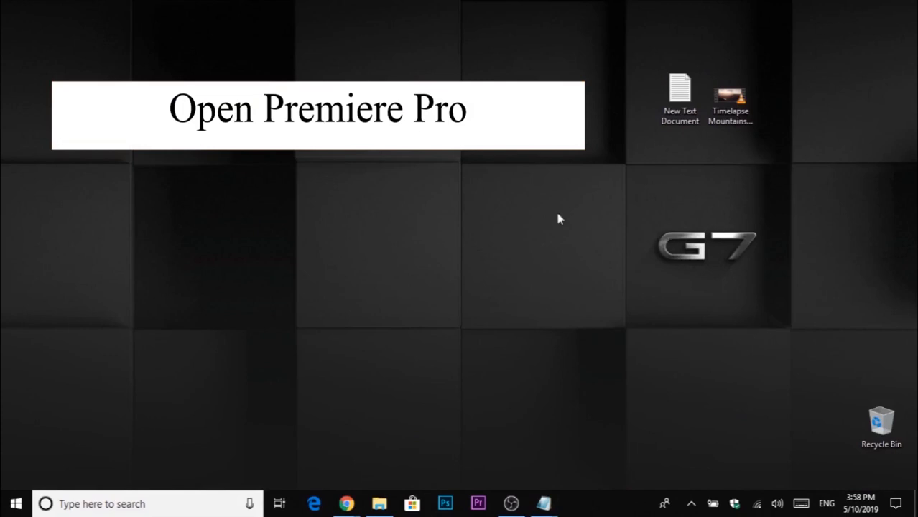
pyautogui.rightClick(486, 173)
pyautogui.click(459, 204)
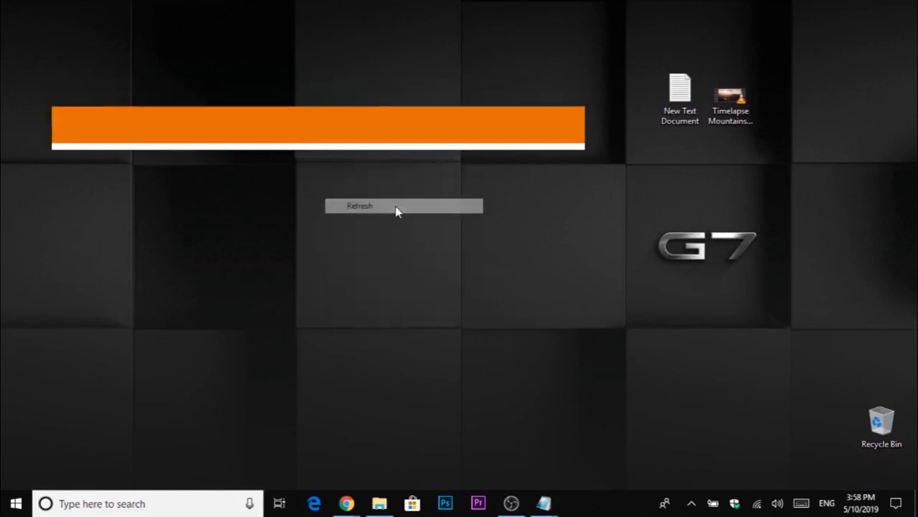
# - Launch Adobe Premiere Pro and create a new project named Untitled with the default settings
pyautogui.click(483, 506)
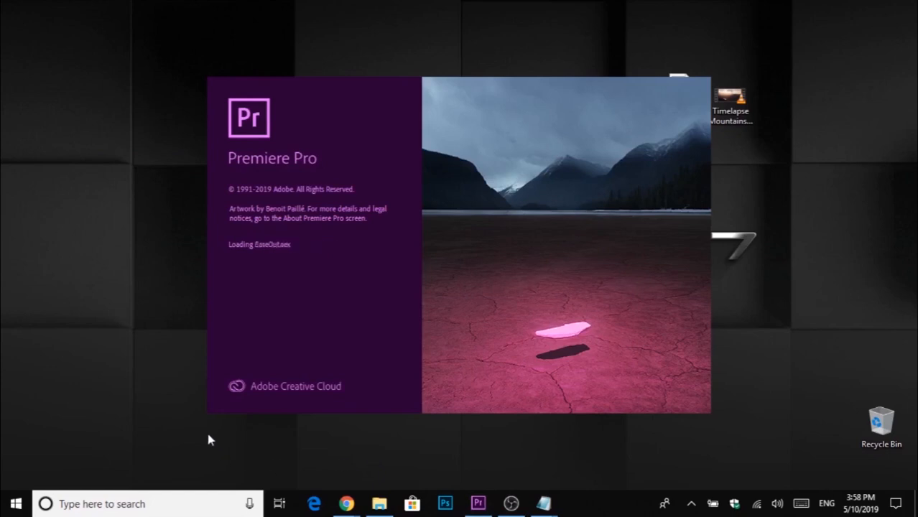
pyautogui.moveTo(194, 417); pyautogui.dragTo(295, 266)
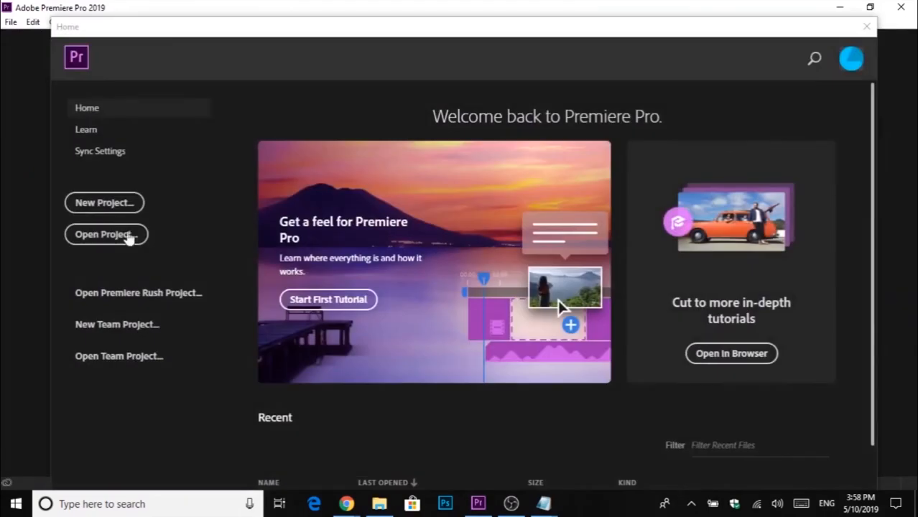
pyautogui.click(101, 206)
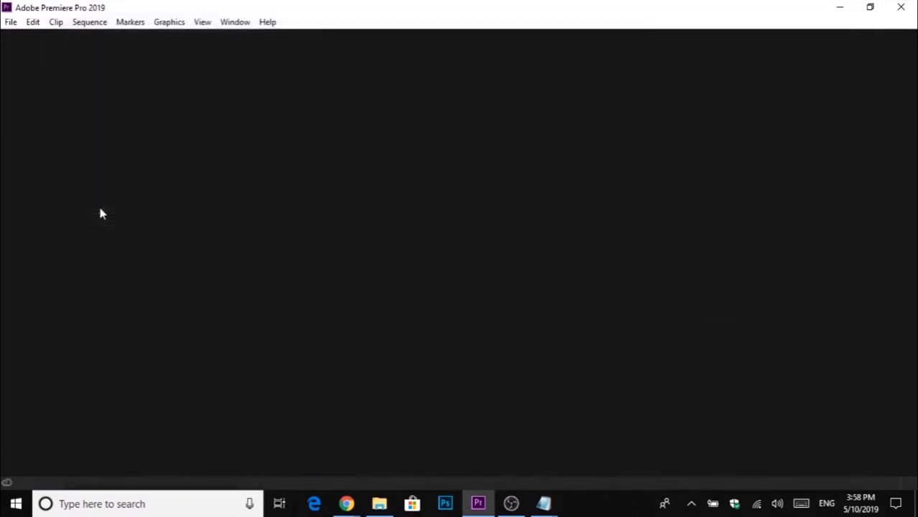
pyautogui.click(583, 453)
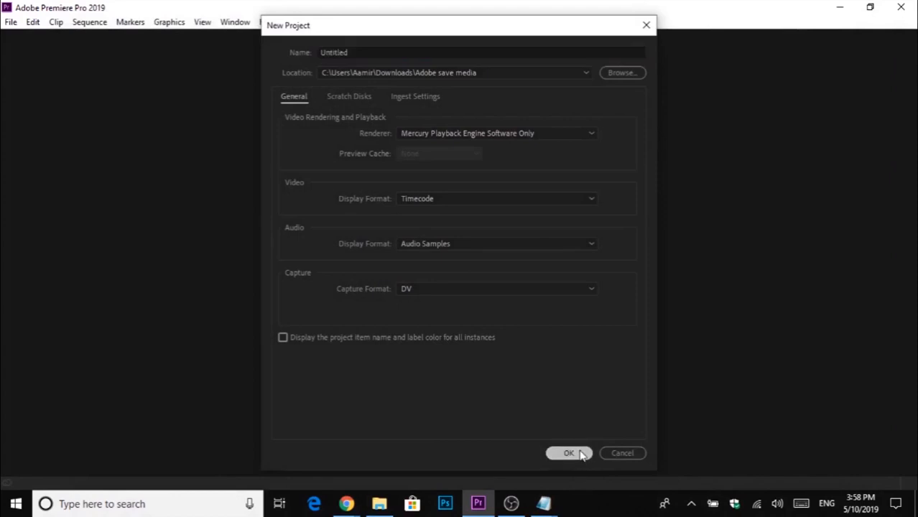
pyautogui.click(492, 263)
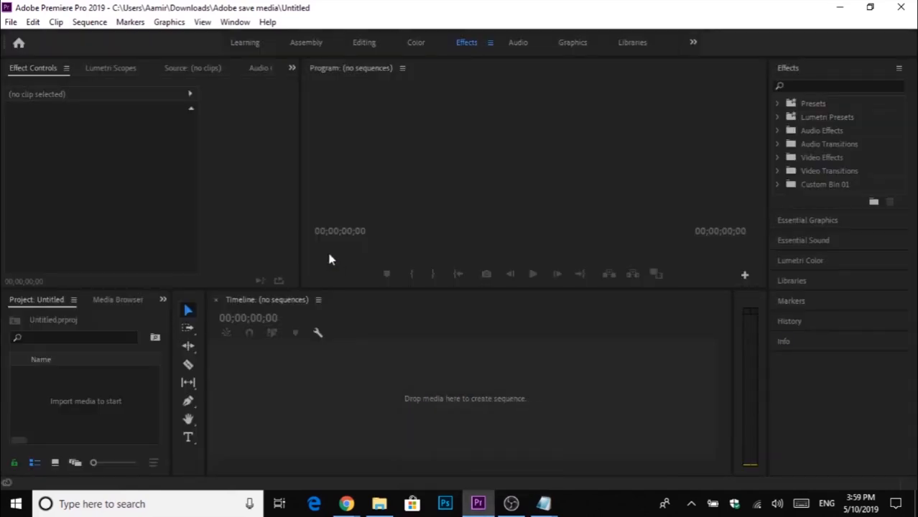
# - Bring the Timelapse Mountains2 video from the desktop into the empty timeline to create a sequence from it
pyautogui.click(478, 505)
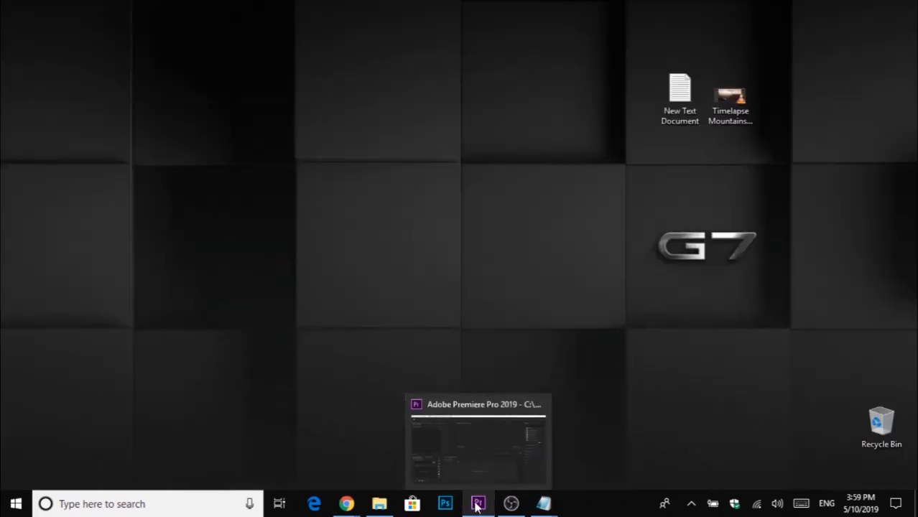
pyautogui.moveTo(732, 122); pyautogui.dragTo(458, 394)
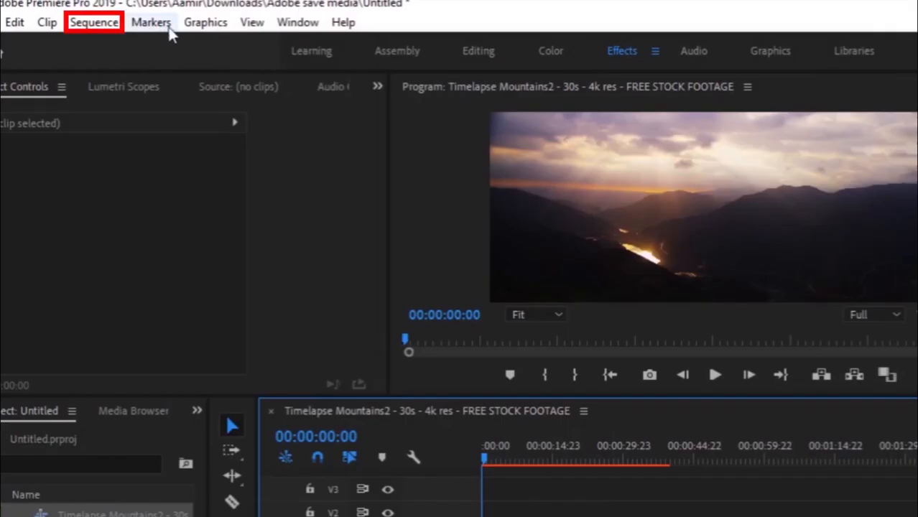
# - Change the sequence's frame size to 1920 horizontal by 1080 vertical and confirm the new sequence settings
pyautogui.click(94, 22)
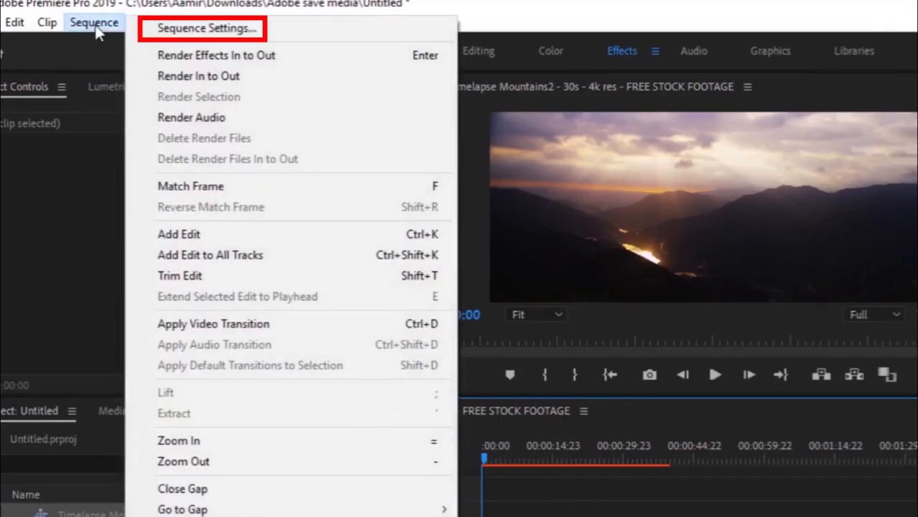
pyautogui.click(150, 29)
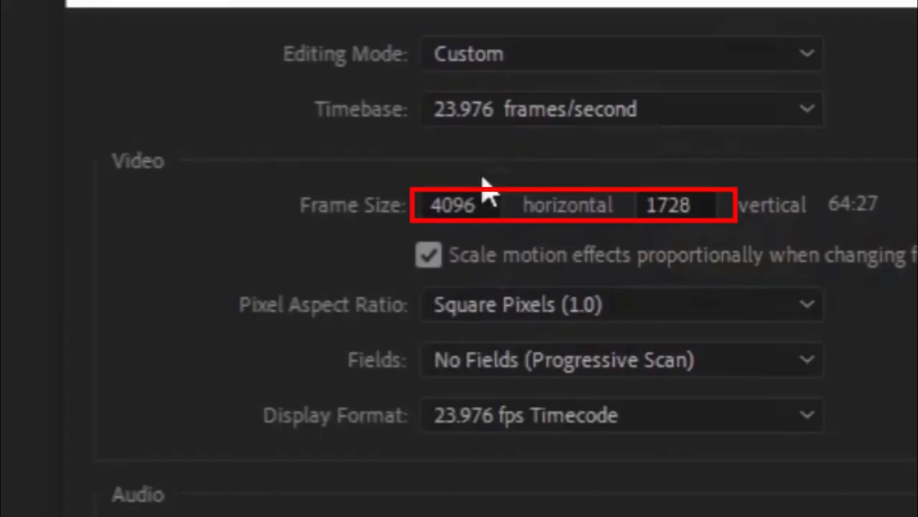
pyautogui.click(508, 206)
pyautogui.moveTo(476, 207); pyautogui.dragTo(421, 221)
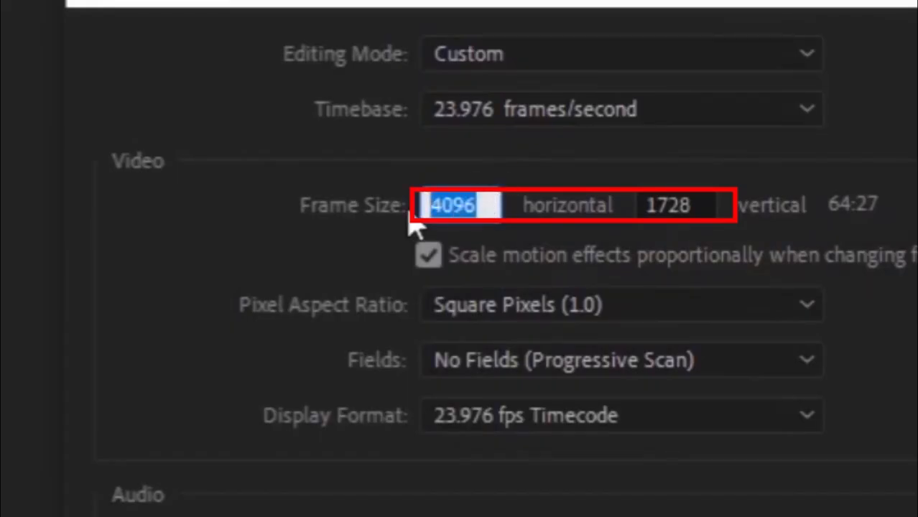
pyautogui.write('1920')
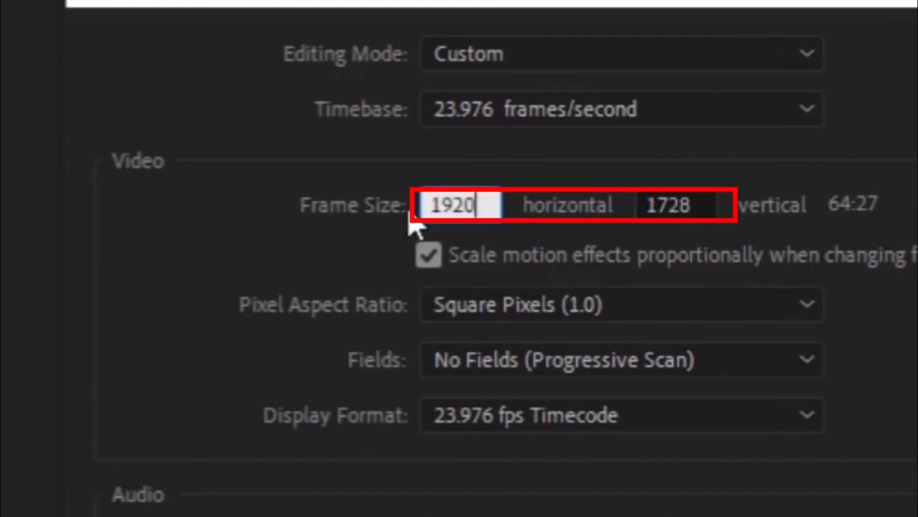
pyautogui.press('Tab')
pyautogui.write('190')
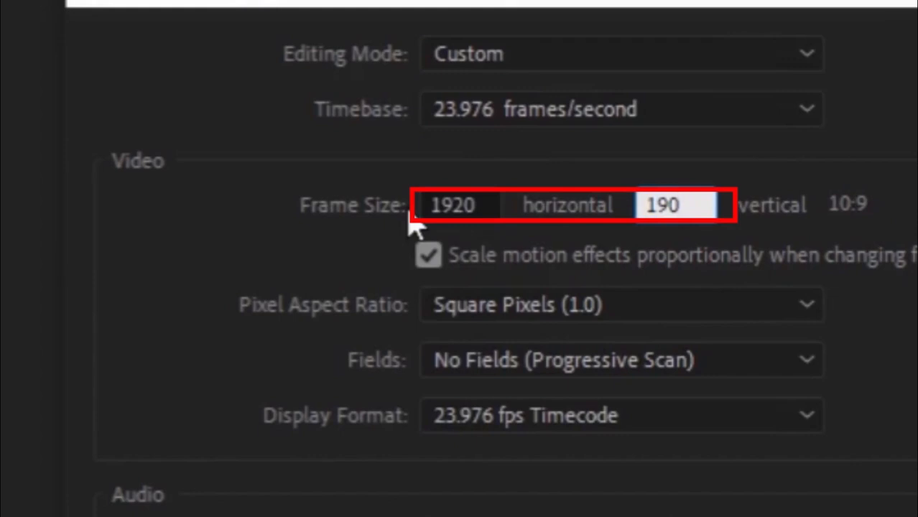
pyautogui.press('BackSpace')
pyautogui.press('BackSpace')
pyautogui.write('080')
pyautogui.press('Return')
pyautogui.press('Return')
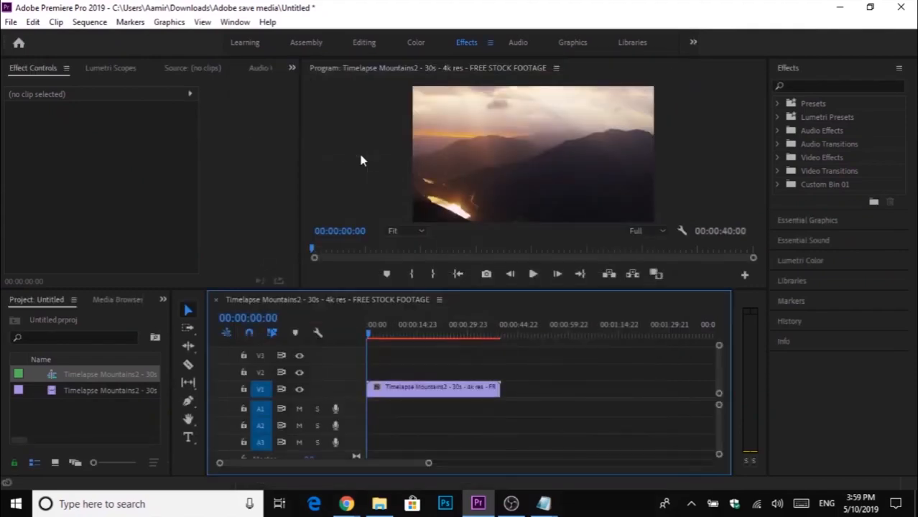
# - Apply Scale to Frame Size to the Timelapse Mountains2 clip on track V1
pyautogui.click(427, 392)
pyautogui.rightClick(426, 391)
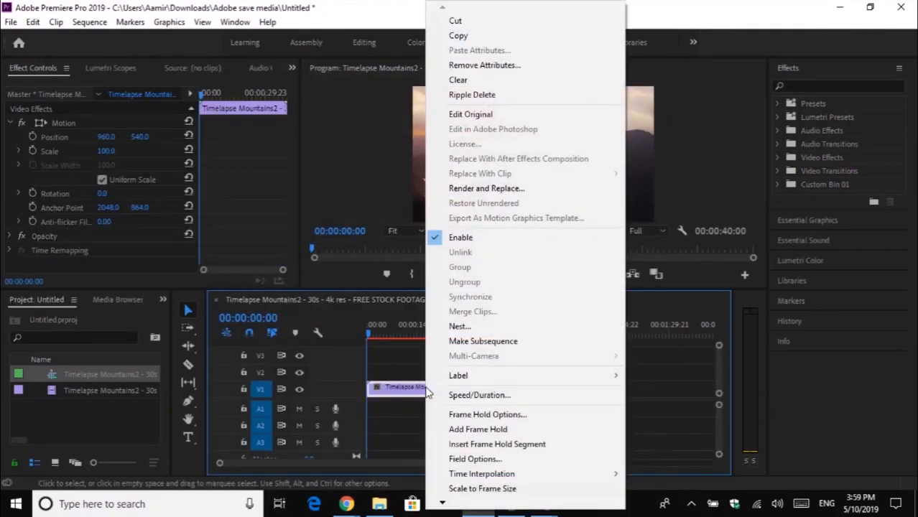
pyautogui.click(447, 491)
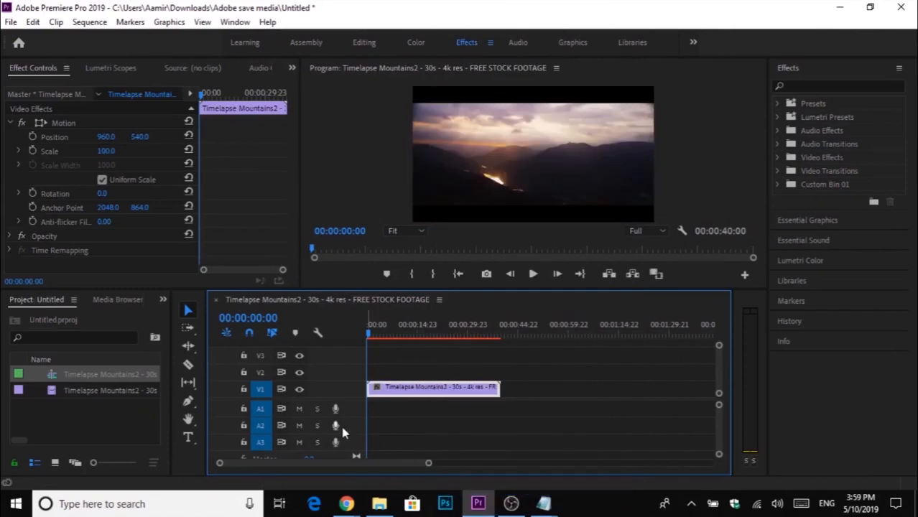
# - Create a legacy title with the proposed settings and start a text line with the letter N near the frame's middle
pyautogui.click(10, 24)
pyautogui.moveTo(15, 38)
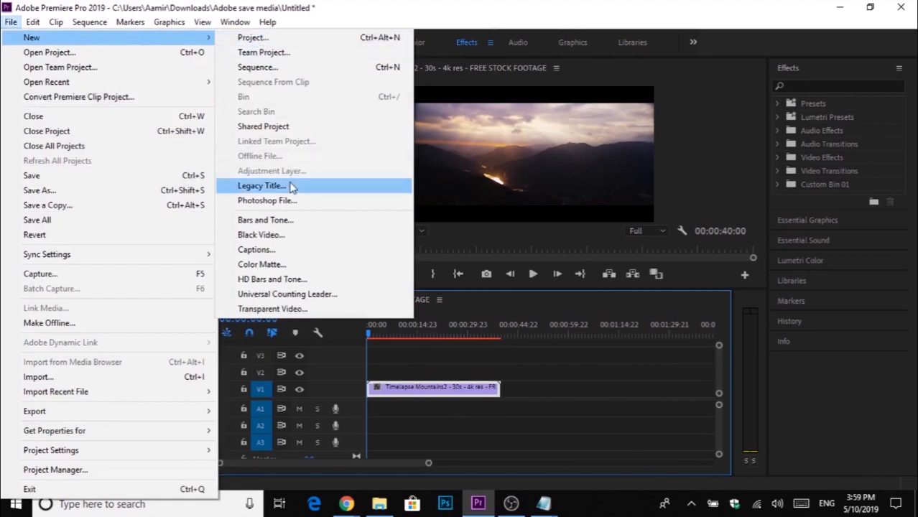
pyautogui.click(292, 187)
pyautogui.click(480, 312)
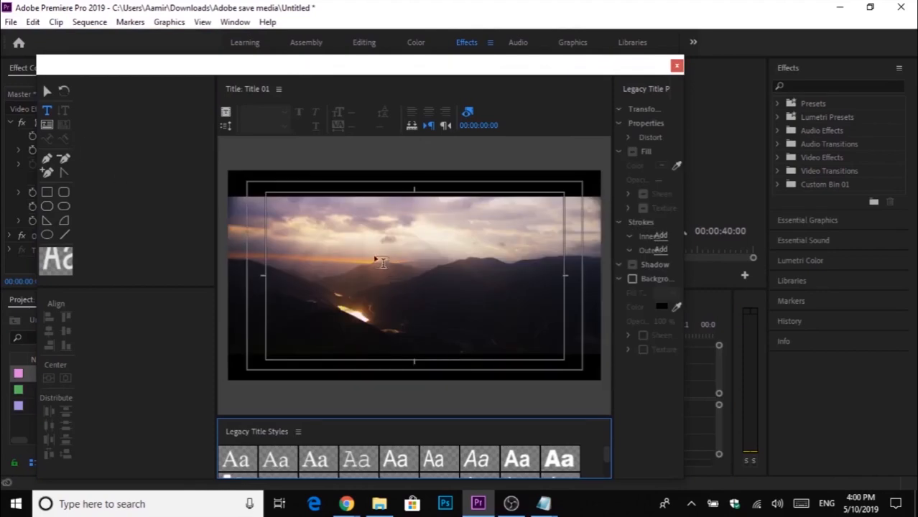
pyautogui.click(426, 286)
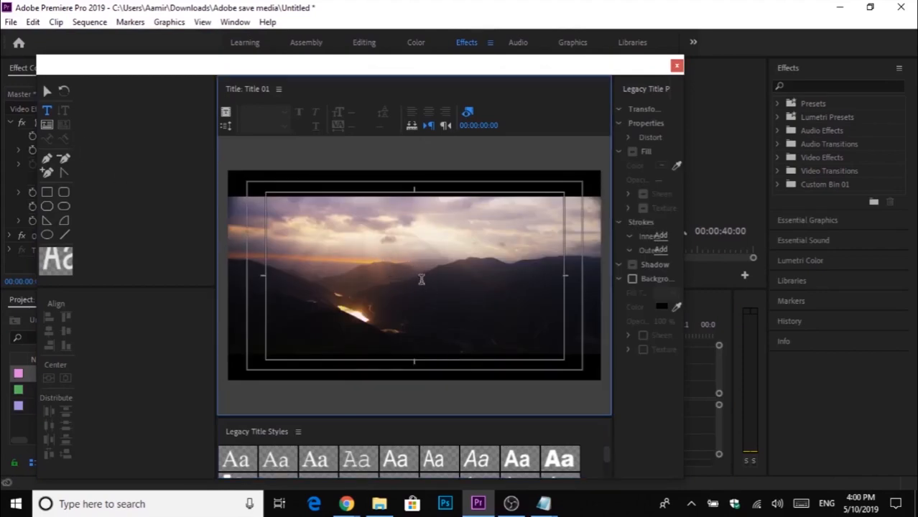
pyautogui.click(424, 294)
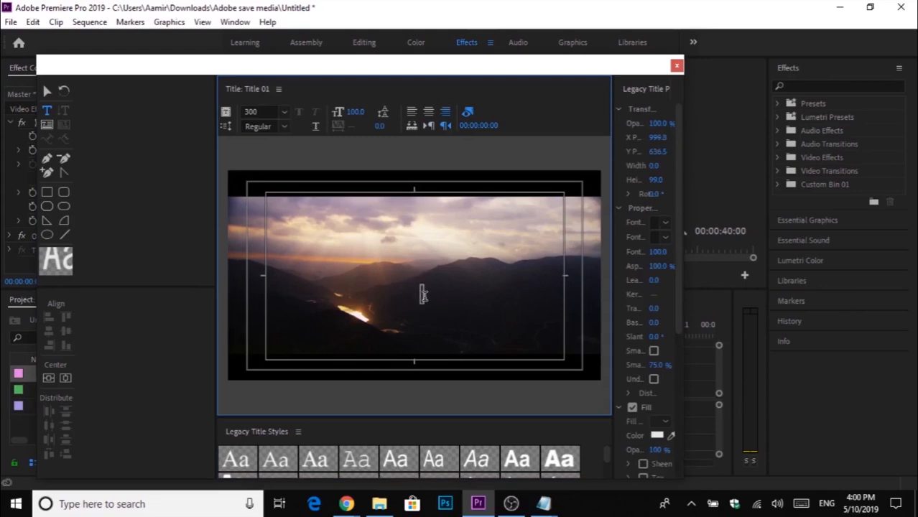
pyautogui.write('A')
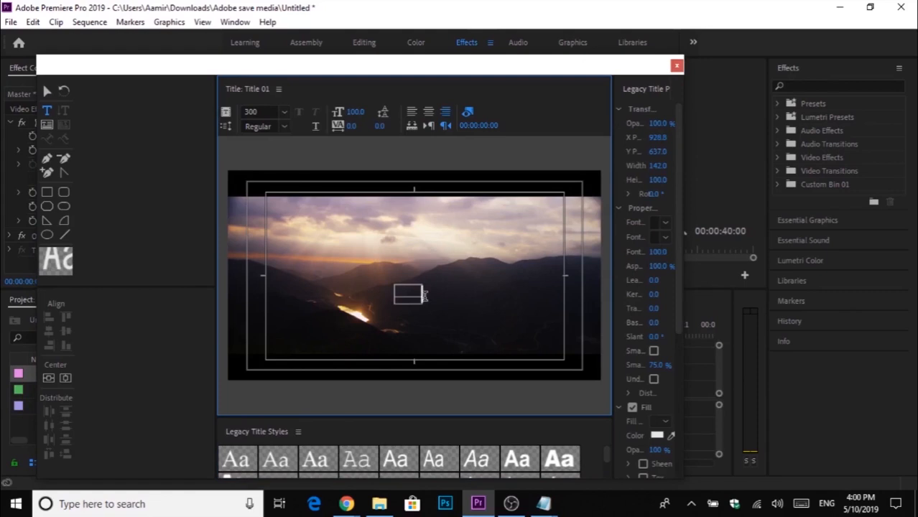
# - Set the title text's font to Bebas Neue
pyautogui.click(285, 113)
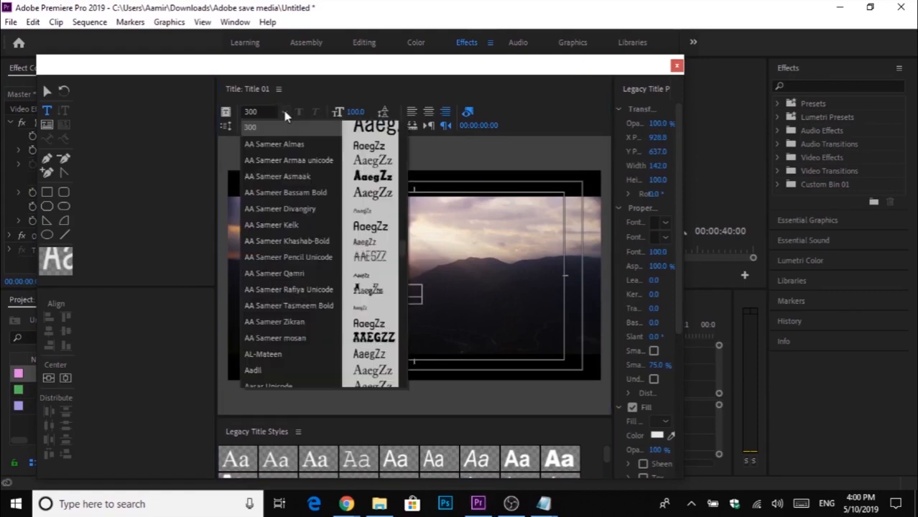
pyautogui.press('b')
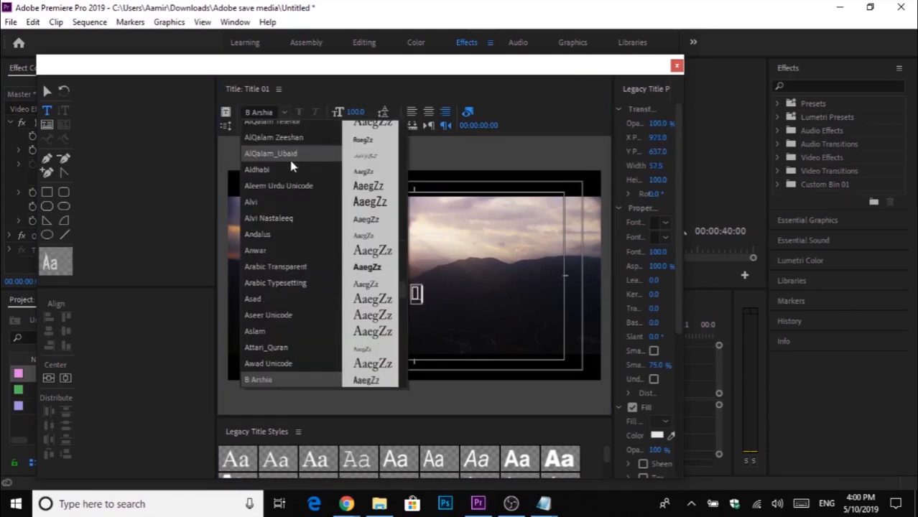
pyautogui.press('e')
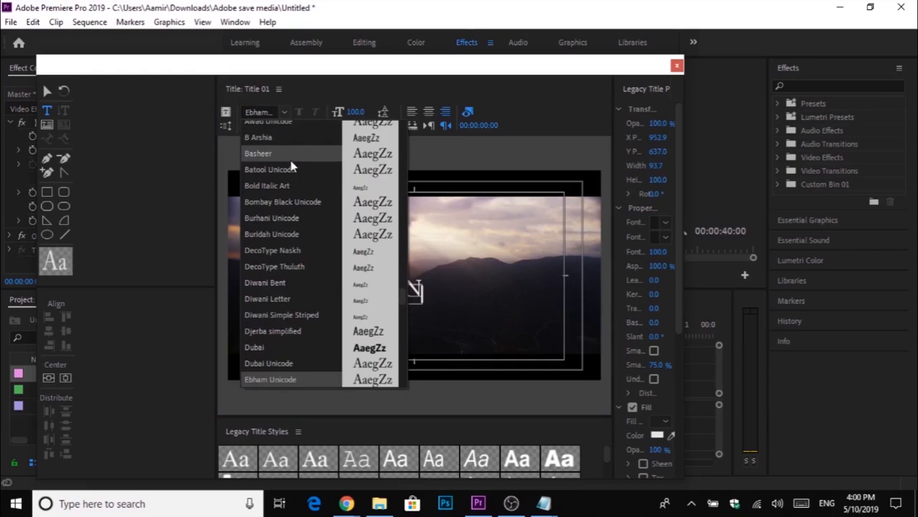
pyautogui.press('b')
pyautogui.press('Down')
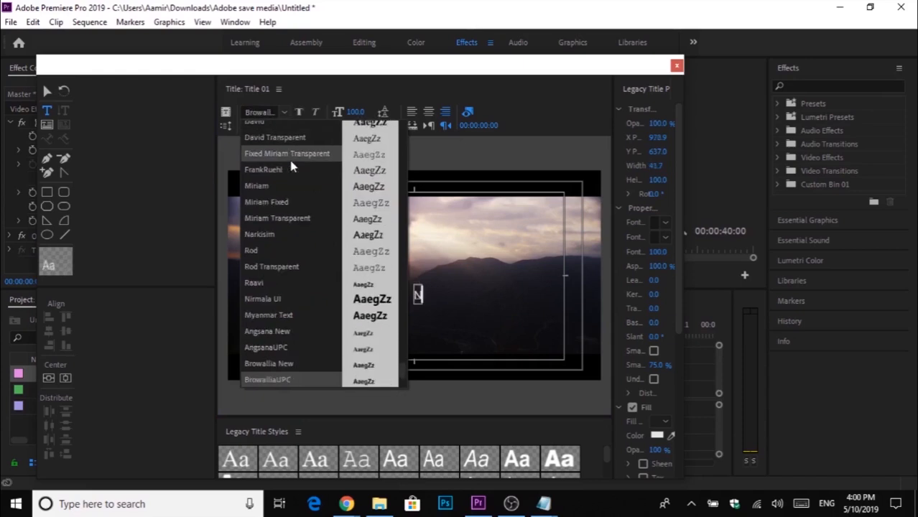
pyautogui.press('b')
pyautogui.press('b')
pyautogui.press('b')
pyautogui.press('b')
pyautogui.press('b')
pyautogui.press('b')
pyautogui.press('b')
pyautogui.press('b')
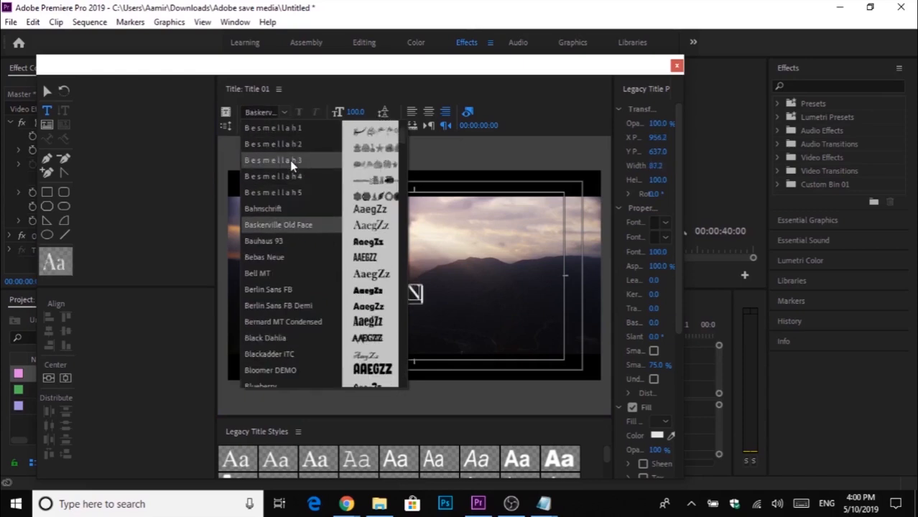
pyautogui.press('b')
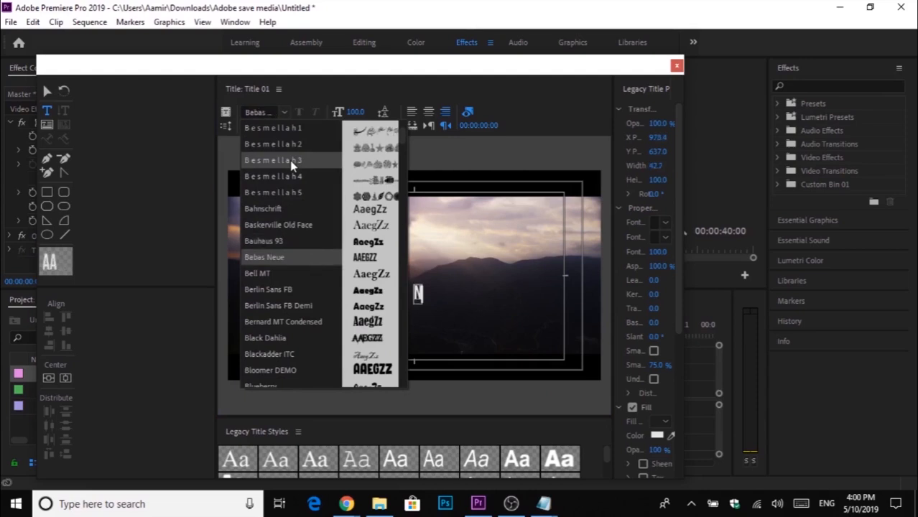
pyautogui.press('Return')
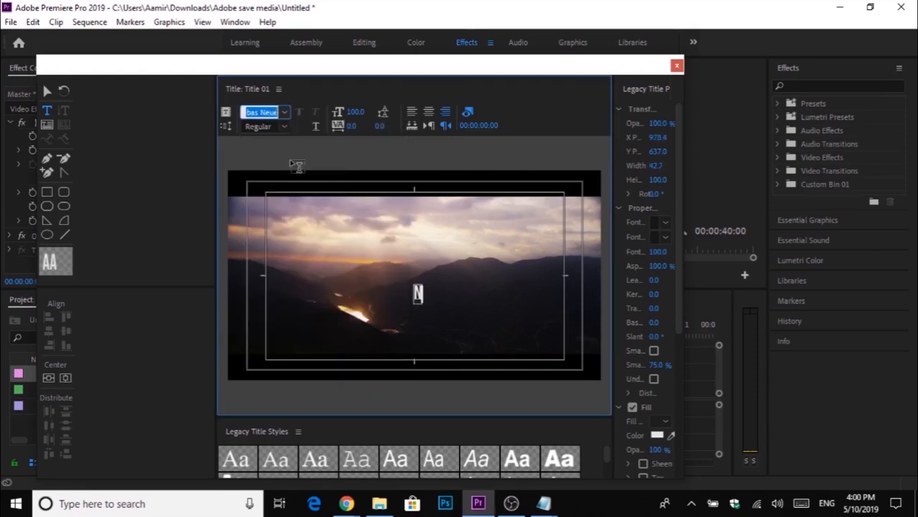
# - Complete the title text so that it reads NEWTUTORIALS
pyautogui.click(418, 293)
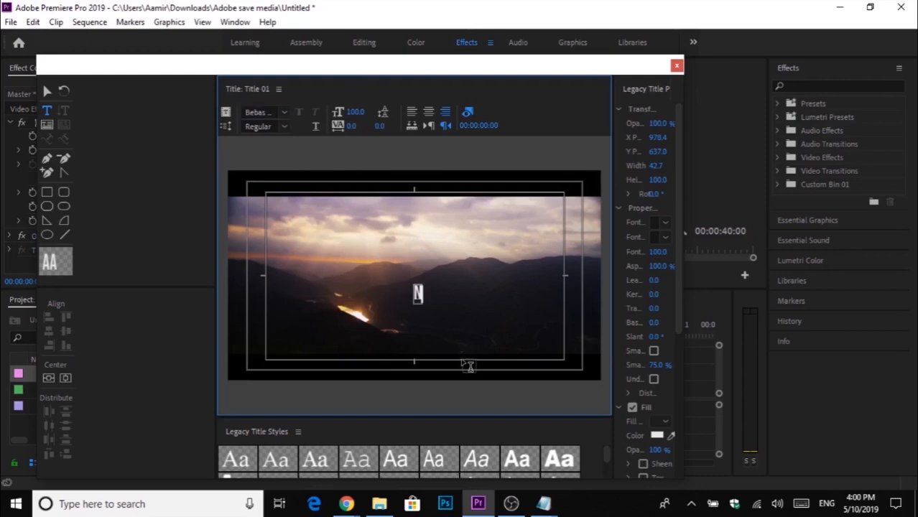
pyautogui.write('EW')
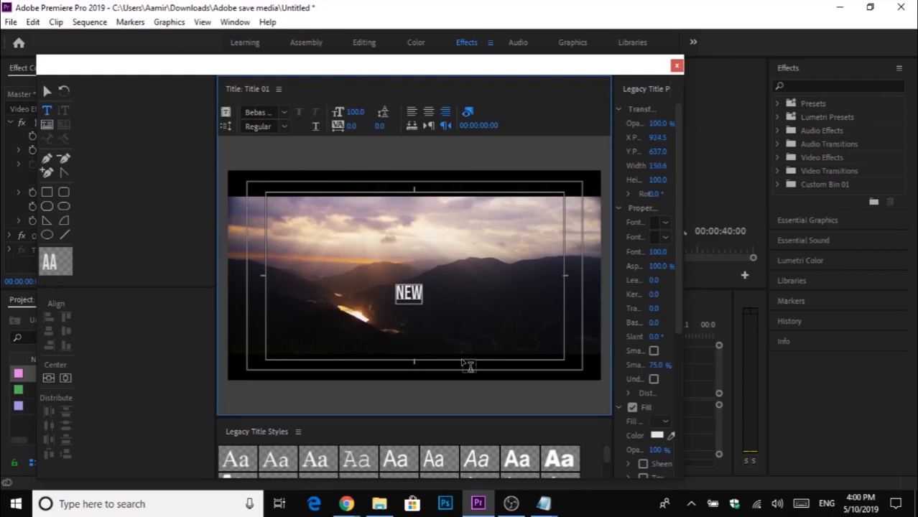
pyautogui.write('TUTO')
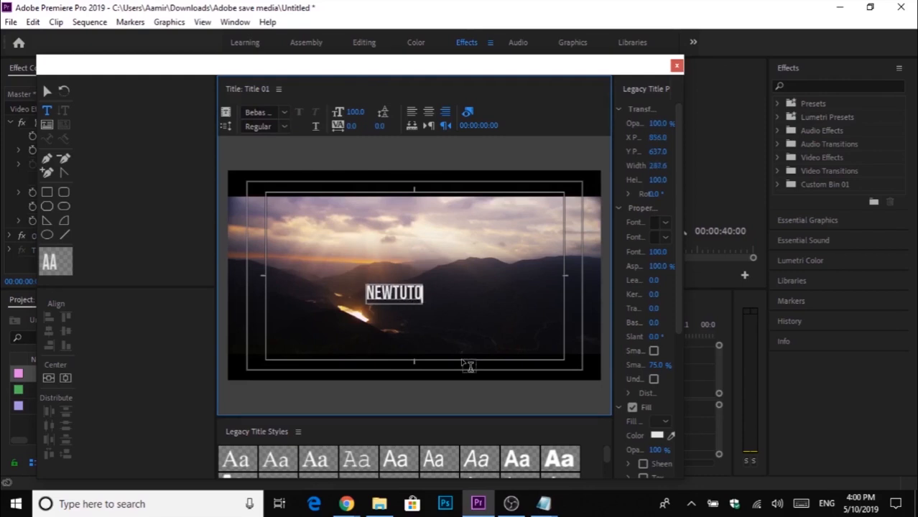
pyautogui.write('RIALS')
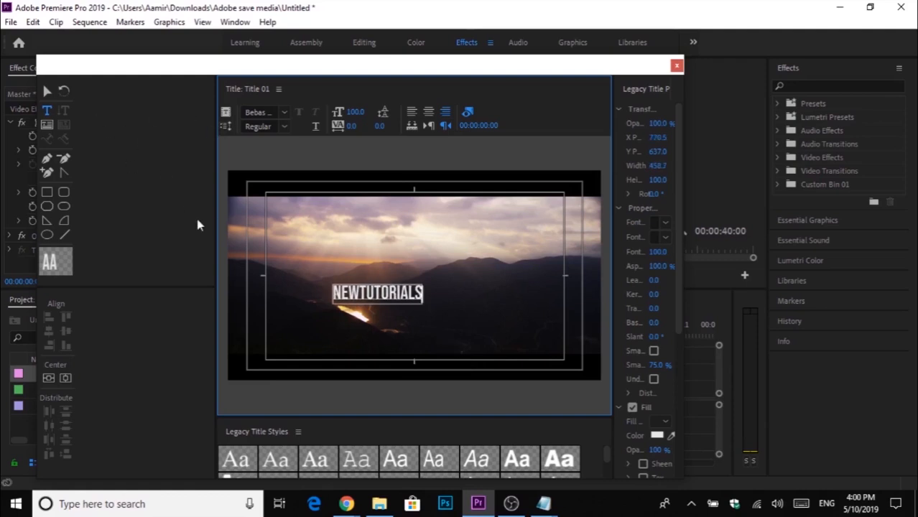
# - Enlarge the title canvas and properties area, and center the NEWTUTORIALS text vertically and horizontally in the frame
pyautogui.moveTo(214, 223); pyautogui.dragTo(98, 223)
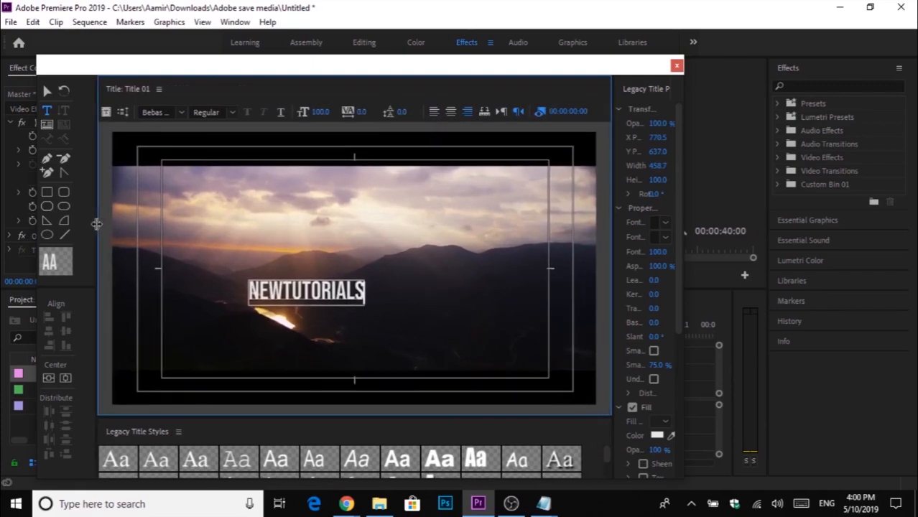
pyautogui.moveTo(614, 280); pyautogui.dragTo(575, 280)
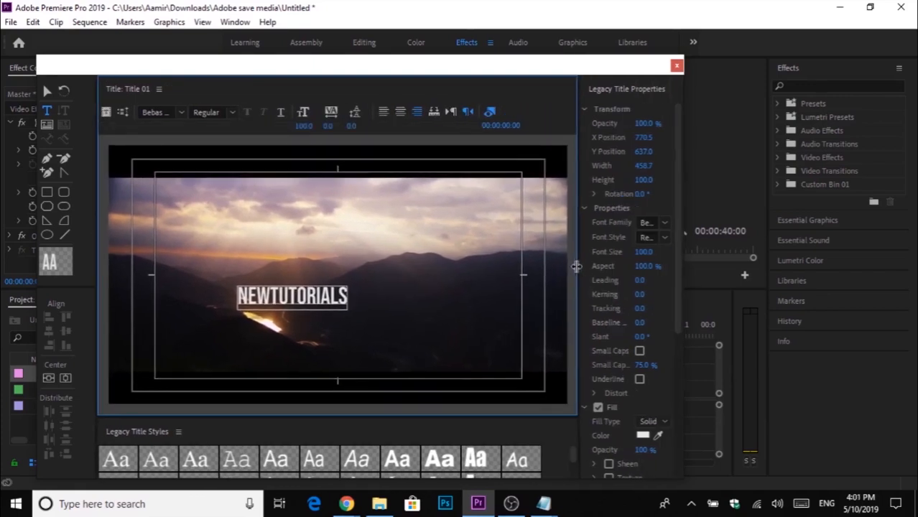
pyautogui.click(47, 92)
pyautogui.moveTo(279, 301); pyautogui.dragTo(327, 286)
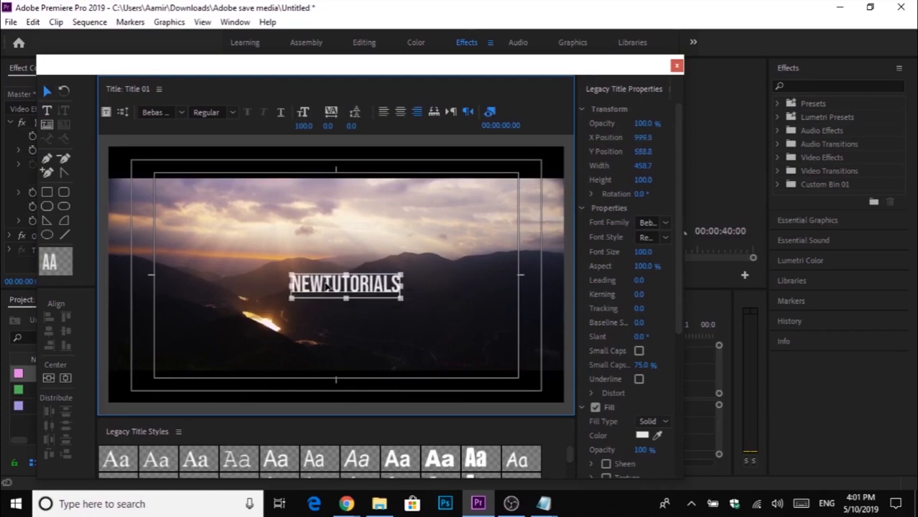
pyautogui.click(53, 376)
pyautogui.click(64, 378)
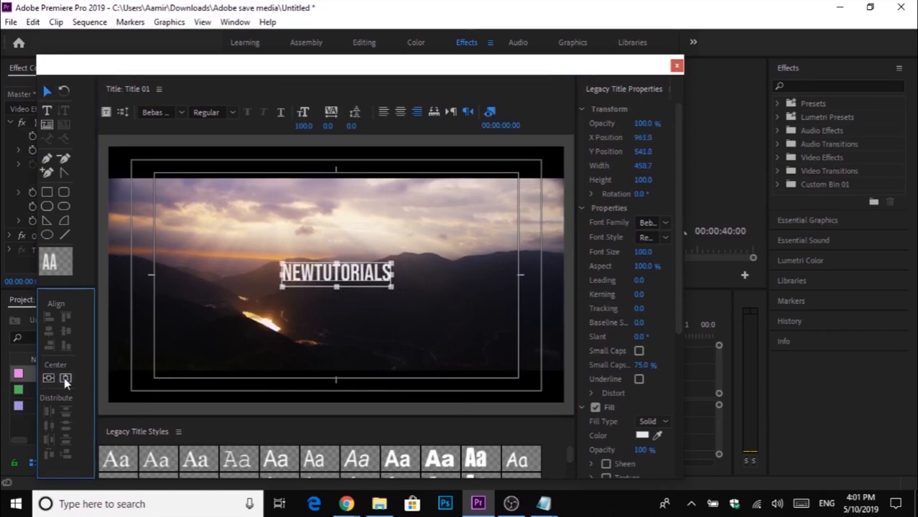
# - Add a second text line reading SUBSCRIBE and position it centered just above NEWTUTORIALS
pyautogui.click(47, 110)
pyautogui.click(313, 273)
pyautogui.click(290, 241)
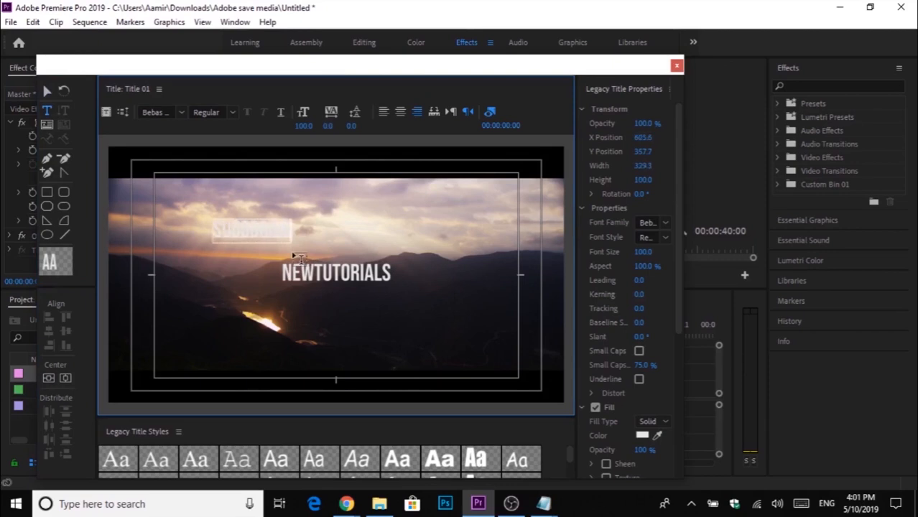
pyautogui.click(44, 92)
pyautogui.moveTo(265, 238); pyautogui.dragTo(347, 254)
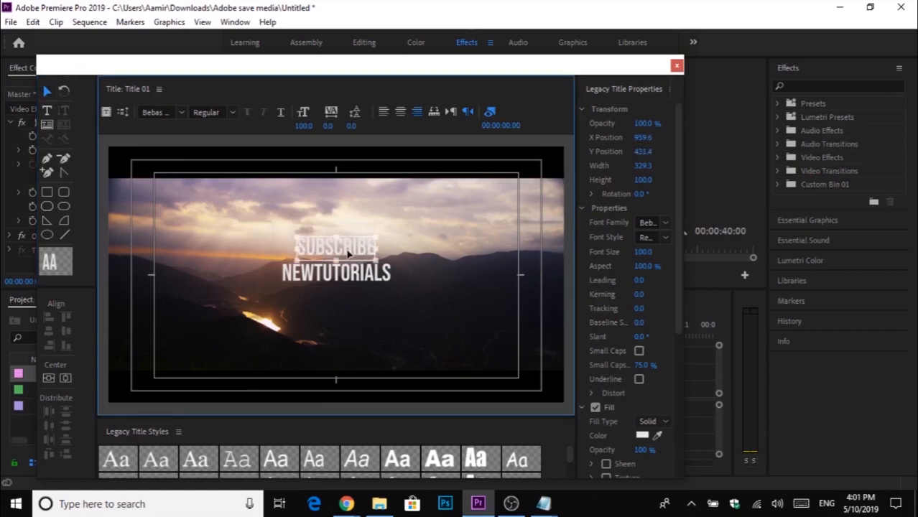
pyautogui.click(66, 379)
pyautogui.moveTo(332, 277); pyautogui.dragTo(331, 251)
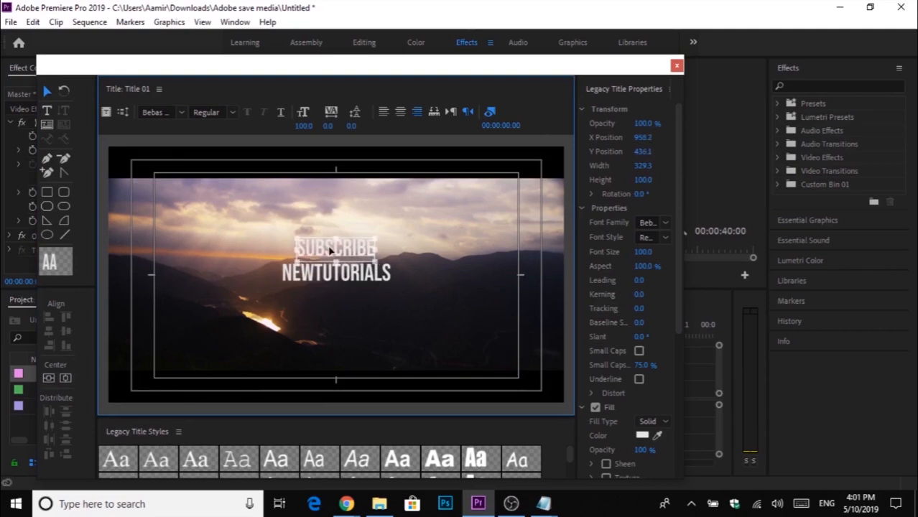
# - Set the SUBSCRIBE line's kerning to 31.0 and move the widened text back to the center above NEWTUTORIALS
pyautogui.click(639, 295)
pyautogui.moveTo(639, 295); pyautogui.dragTo(660, 295)
pyautogui.moveTo(314, 249); pyautogui.dragTo(347, 254)
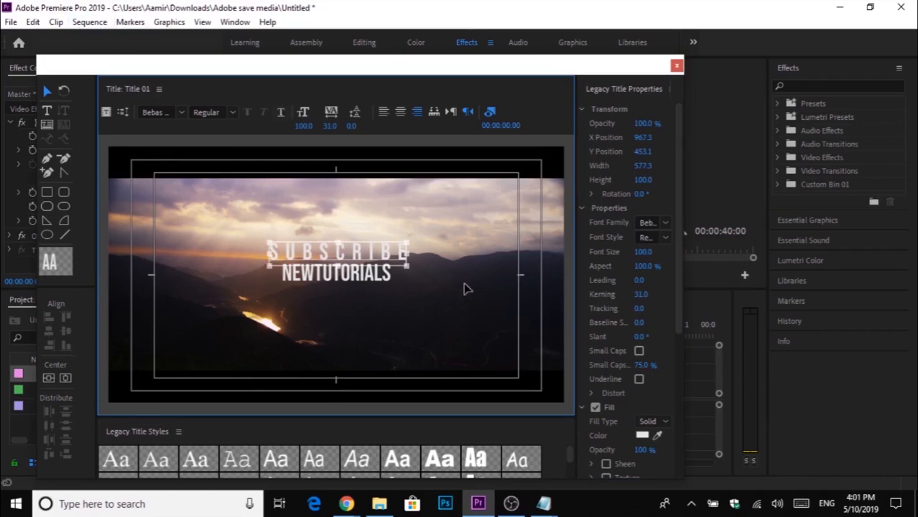
# - Close the title editor and place Title 01 on track V2 at the sequence start, above the mountain clip
pyautogui.click(677, 67)
pyautogui.moveTo(86, 374); pyautogui.dragTo(460, 373)
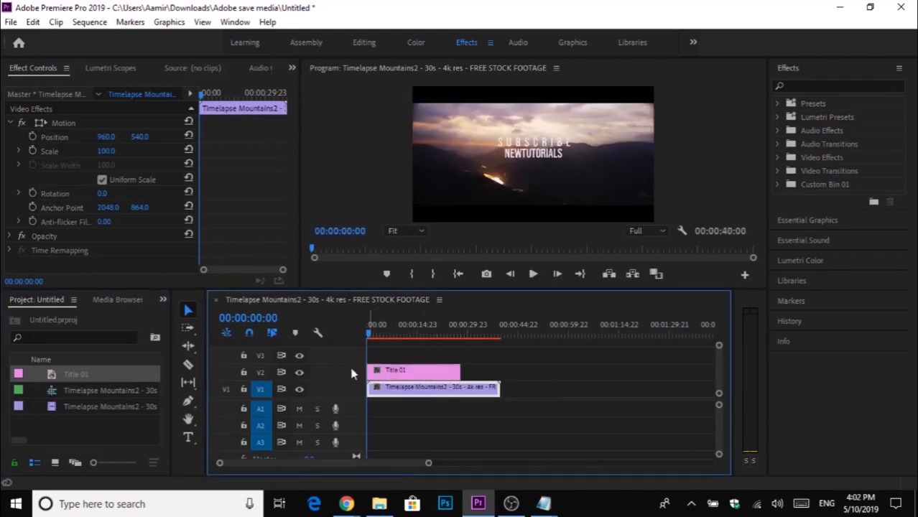
# - Split Title 01 on track V2 with the Razor tool into seven segments of uneven length
pyautogui.click(188, 365)
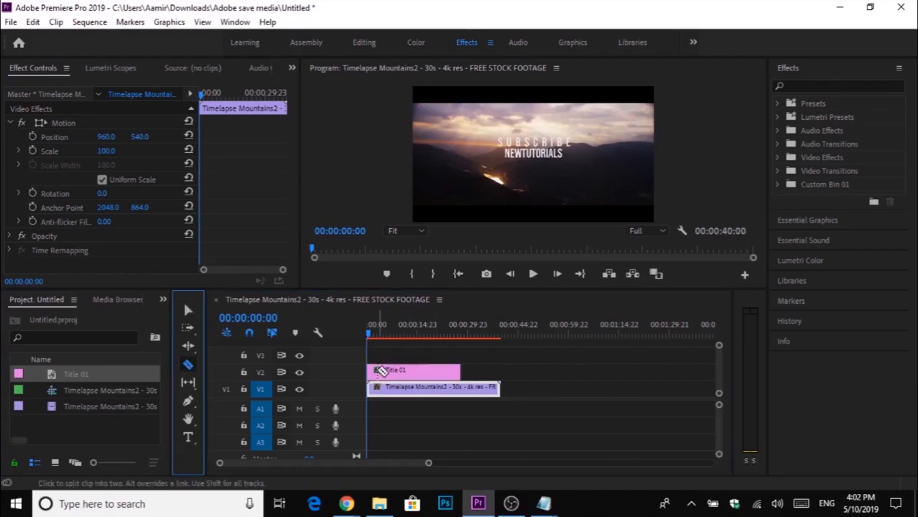
pyautogui.click(380, 371)
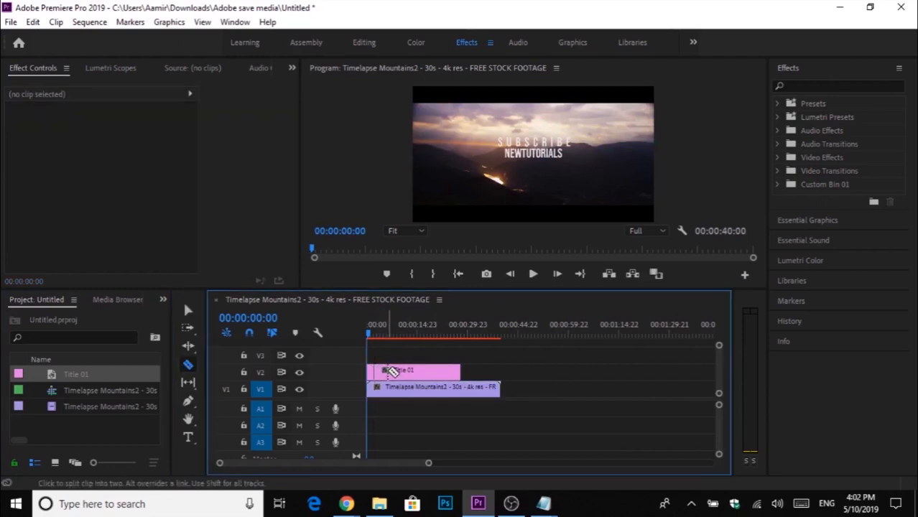
pyautogui.click(401, 371)
pyautogui.click(410, 371)
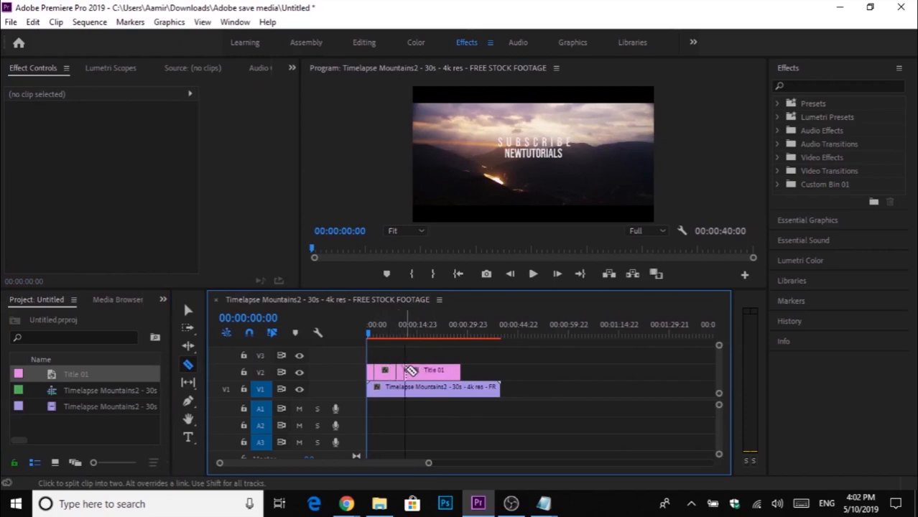
pyautogui.click(428, 371)
pyautogui.click(433, 371)
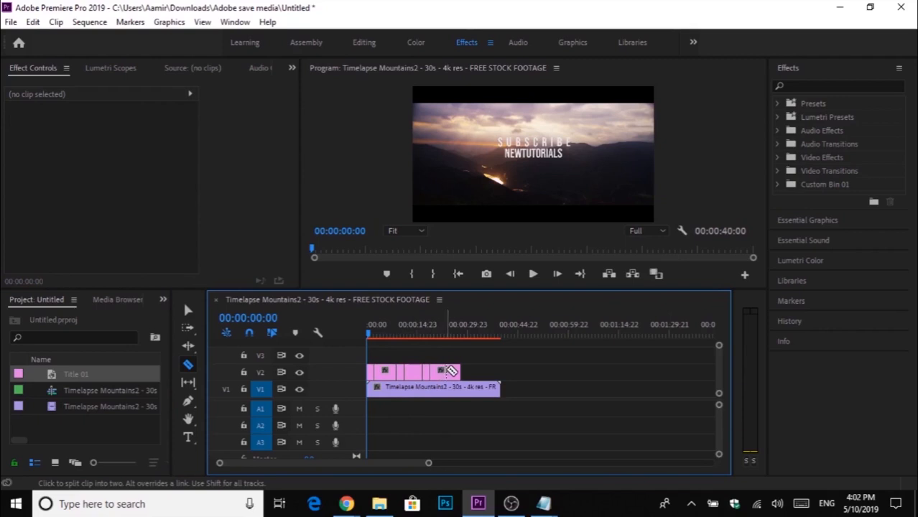
pyautogui.click(452, 371)
pyautogui.click(189, 310)
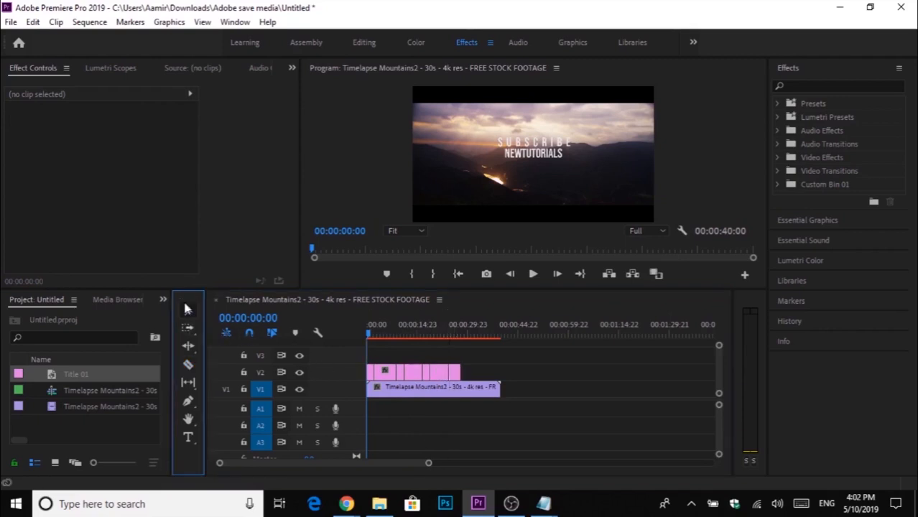
# - Switch to the Editing workspace and bring up the list of effects and presets
pyautogui.click(163, 301)
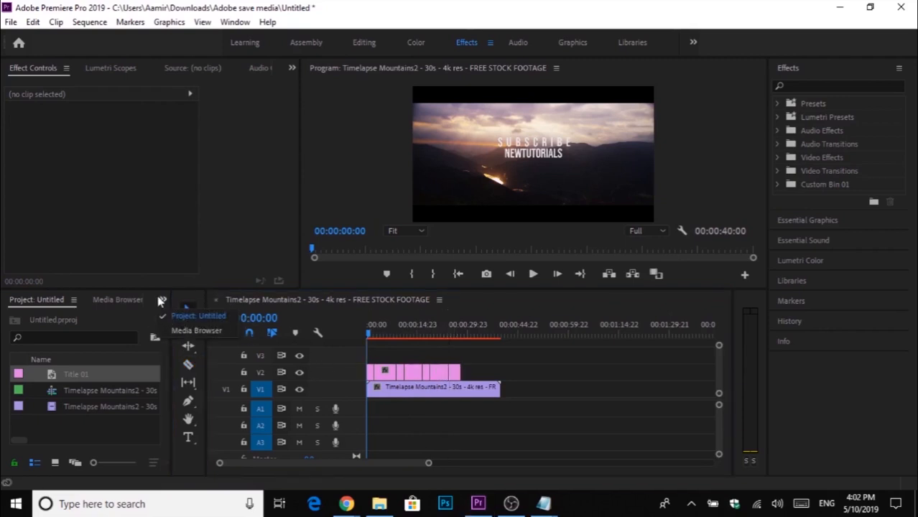
pyautogui.click(364, 42)
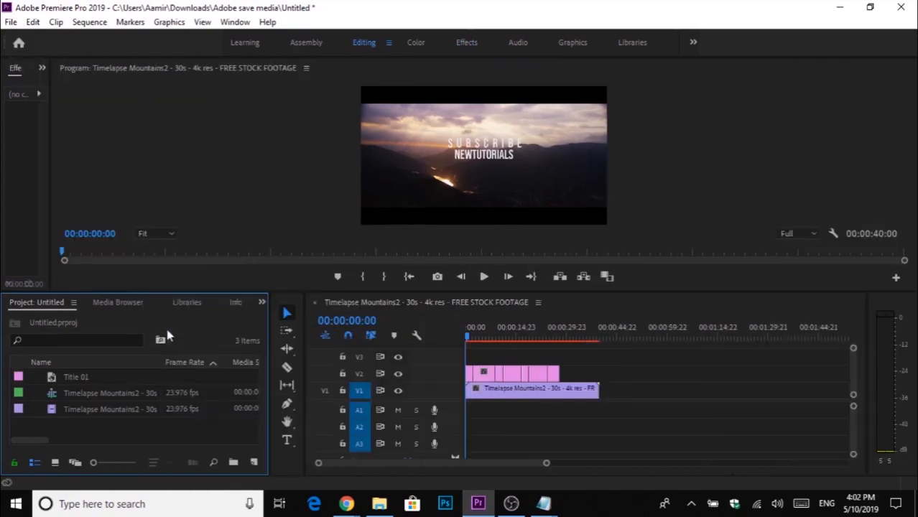
pyautogui.click(266, 301)
pyautogui.click(291, 391)
pyautogui.click(260, 301)
pyautogui.click(281, 377)
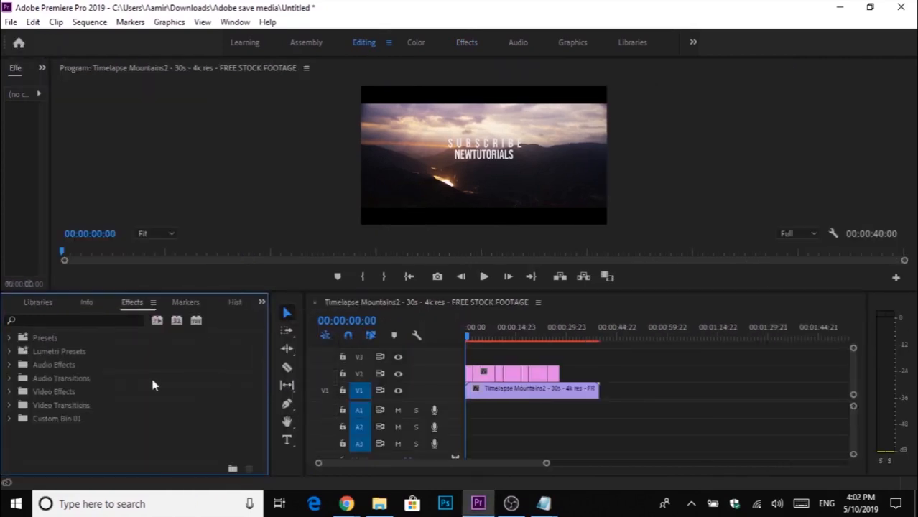
# - Apply the BLOCK DISTORTION preset from the -ERROR- (Glitch & Distortion Pack) to the first title segment
pyautogui.click(10, 338)
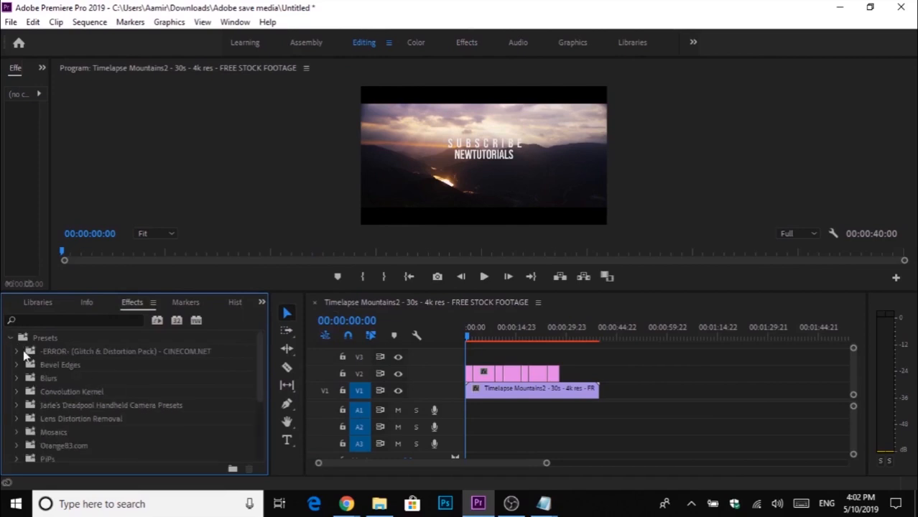
pyautogui.click(18, 351)
pyautogui.moveTo(64, 363); pyautogui.dragTo(468, 373)
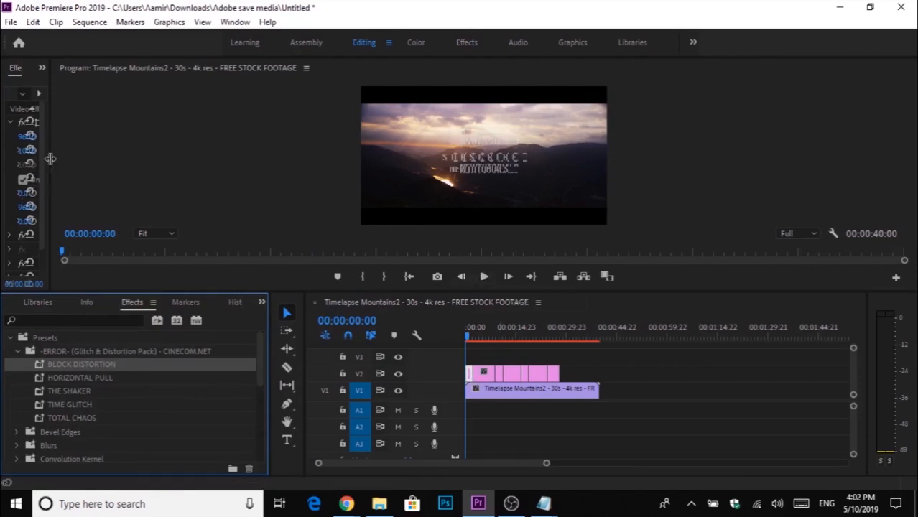
# - Enlarge the effect controls and program preview areas, and play the opening title segments
pyautogui.moveTo(50, 159); pyautogui.dragTo(219, 158)
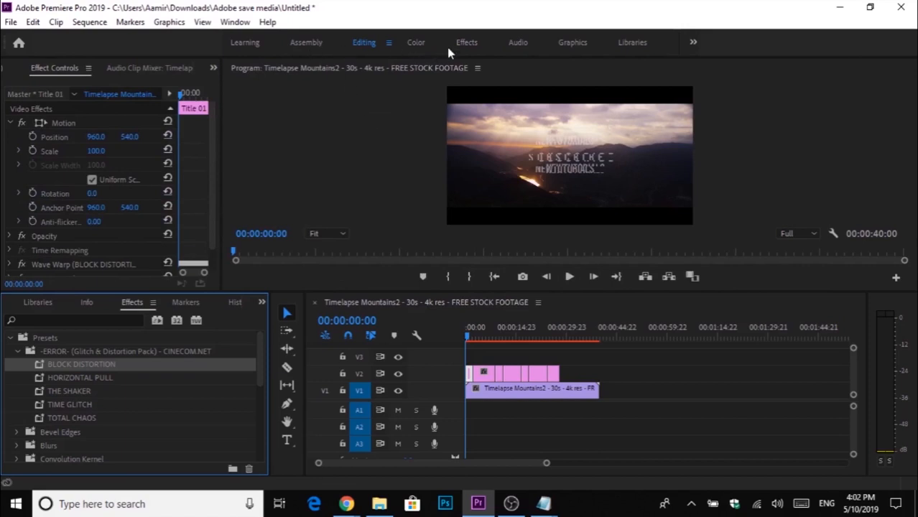
pyautogui.moveTo(484, 291); pyautogui.dragTo(490, 332)
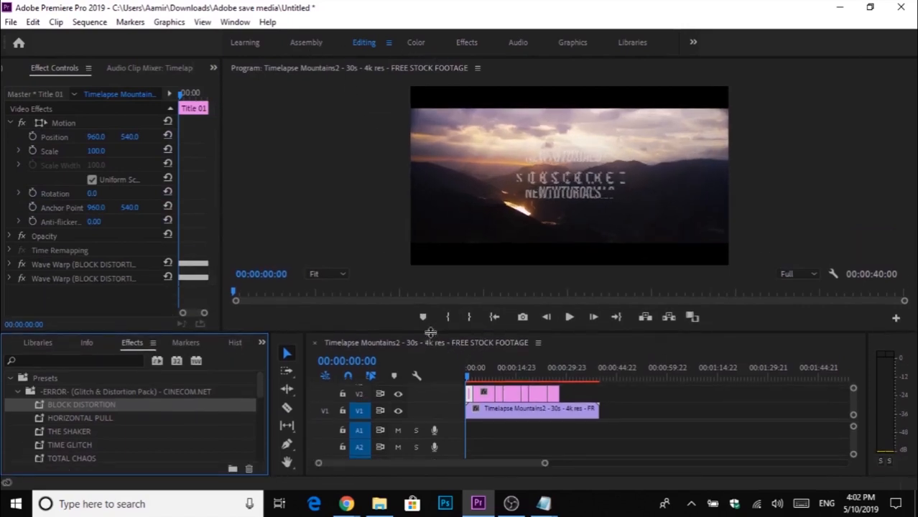
pyautogui.click(568, 317)
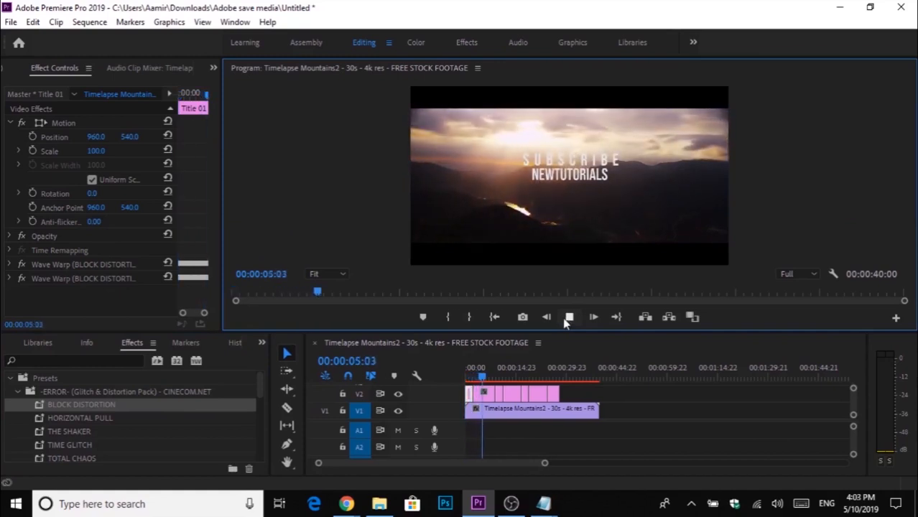
pyautogui.click(567, 319)
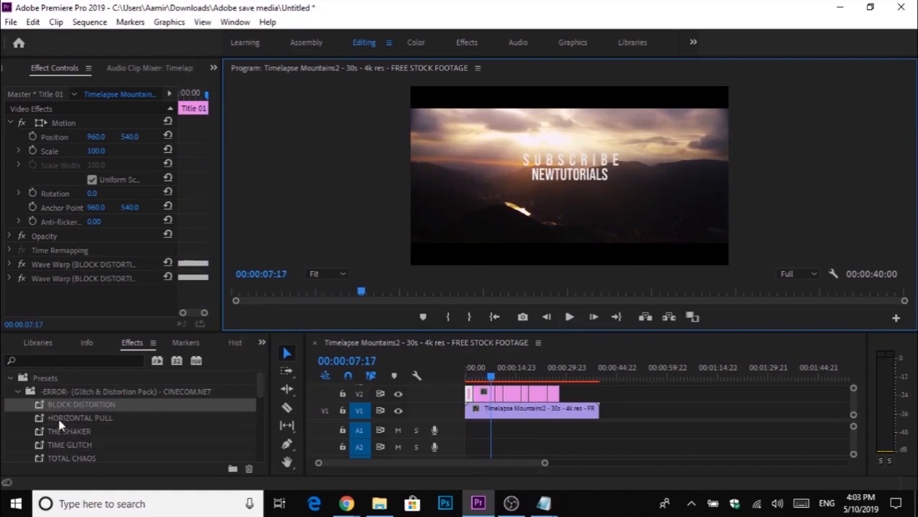
# - Try the HORIZONTAL PULL preset on the short title segment after the second one, preview it, and undo it
pyautogui.moveTo(60, 424); pyautogui.dragTo(503, 395)
pyautogui.click(569, 318)
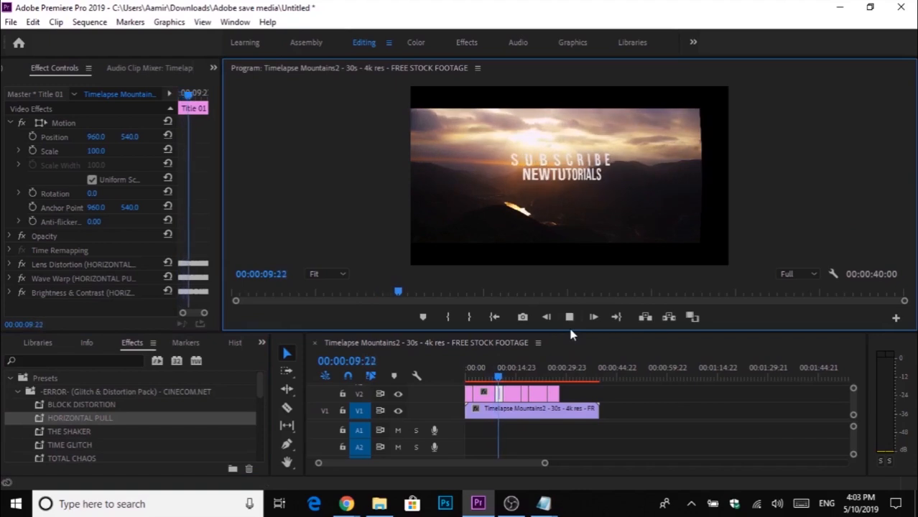
pyautogui.click(569, 318)
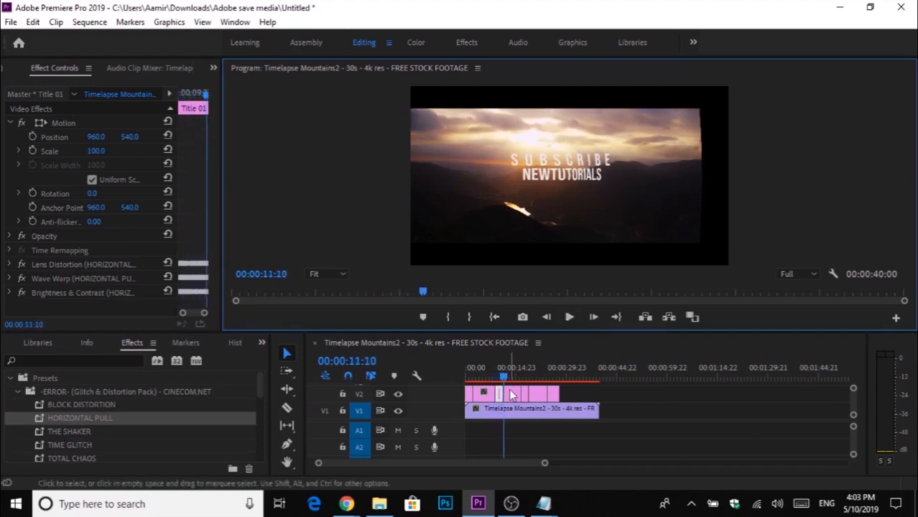
pyautogui.hotkey('ctrl', 'z')
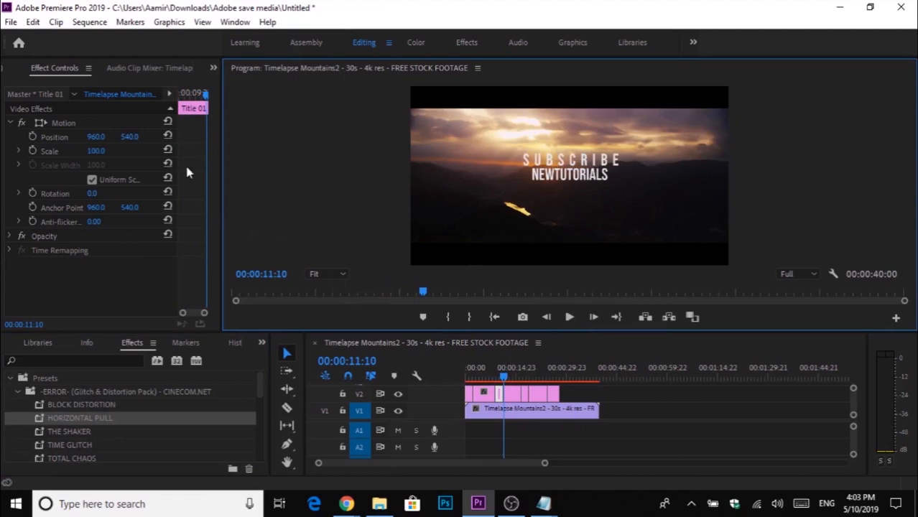
pyautogui.click(10, 22)
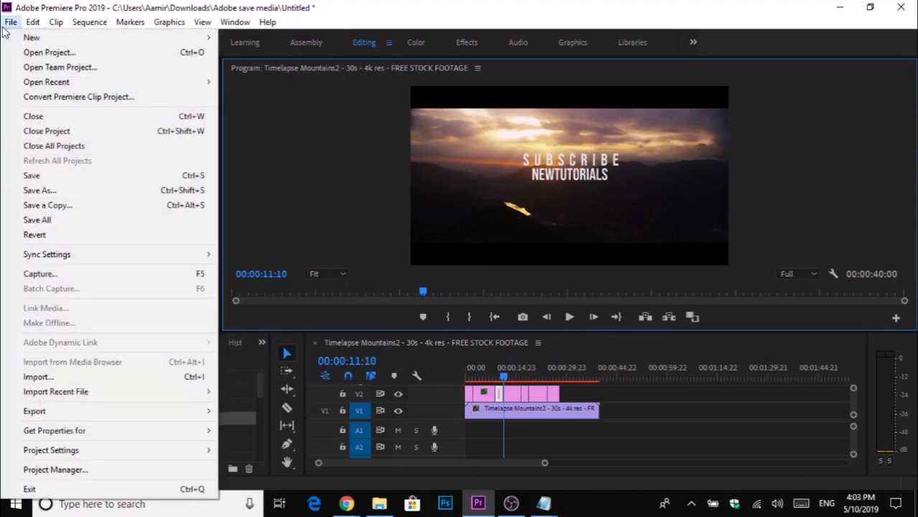
pyautogui.moveTo(21, 43)
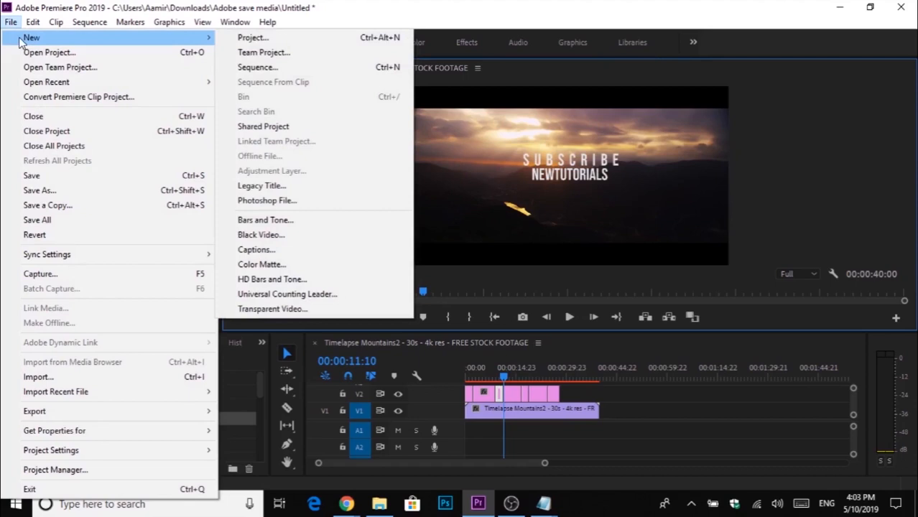
pyautogui.click(182, 8)
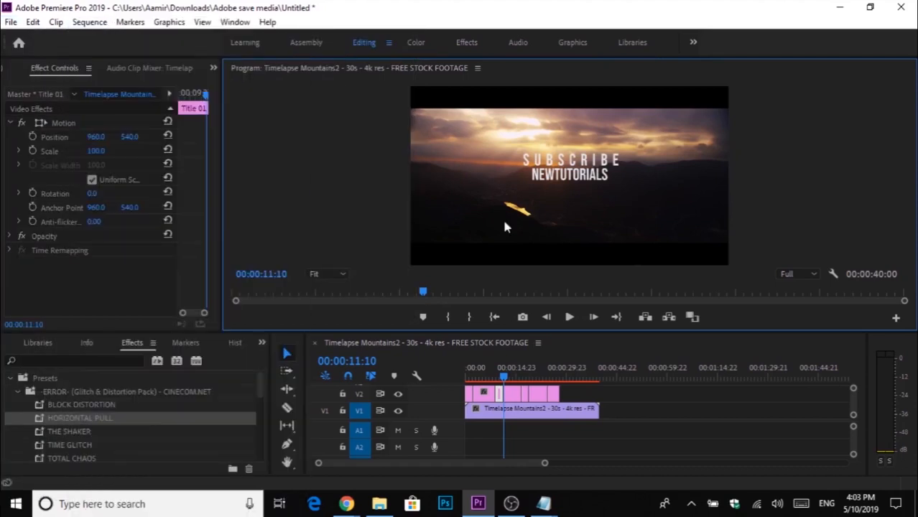
# - Extend the title with copied segments up to the mountain clip's end and split the later segments into shorter pieces
pyautogui.moveTo(557, 397); pyautogui.dragTo(588, 402)
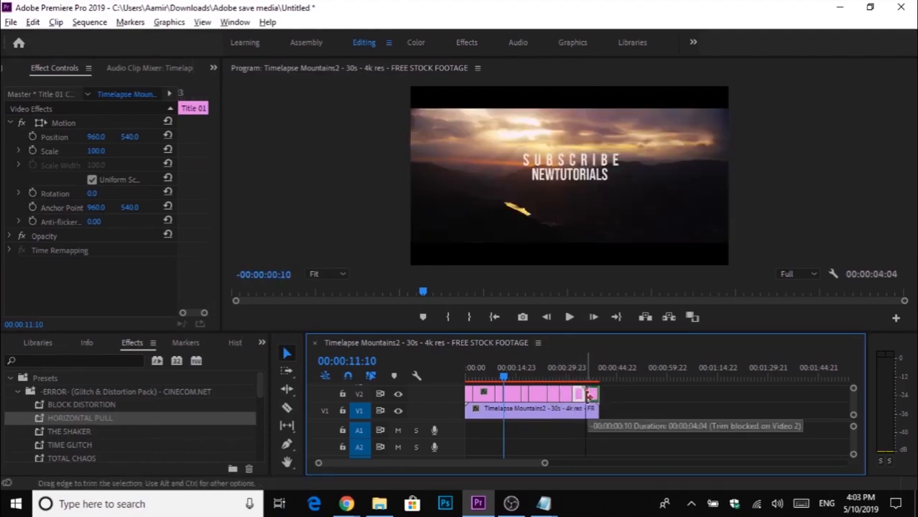
pyautogui.moveTo(503, 376); pyautogui.dragTo(540, 379)
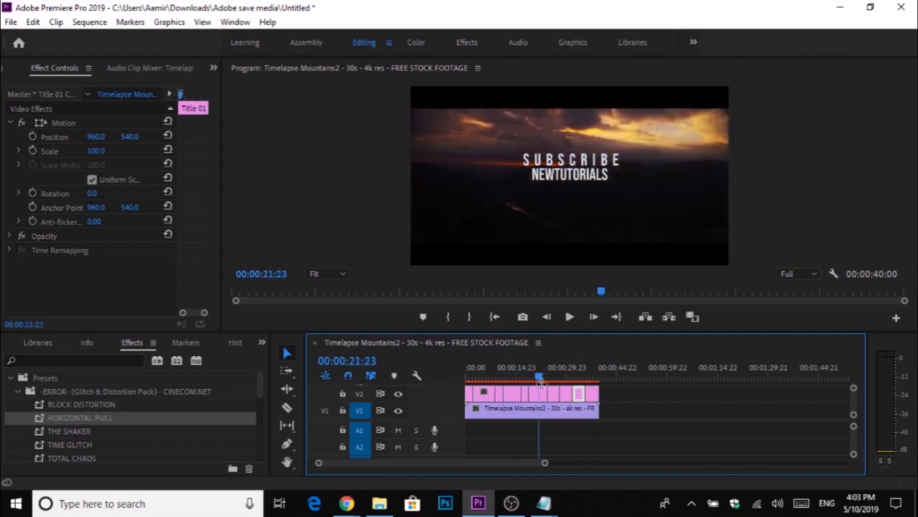
pyautogui.click(286, 407)
pyautogui.click(542, 398)
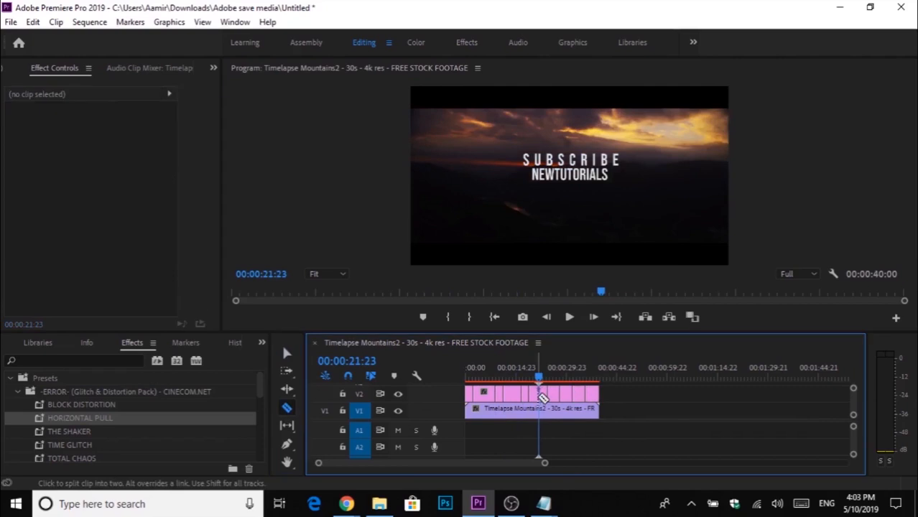
pyautogui.click(579, 393)
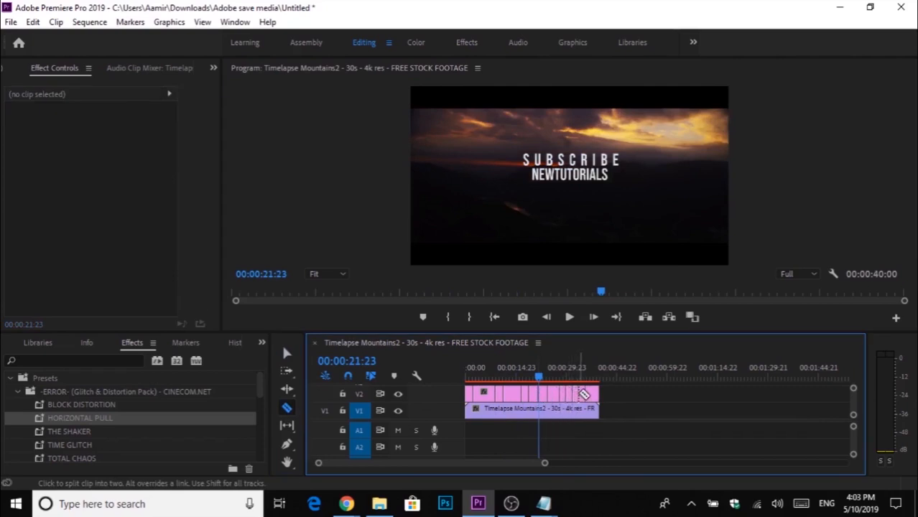
pyautogui.click(594, 393)
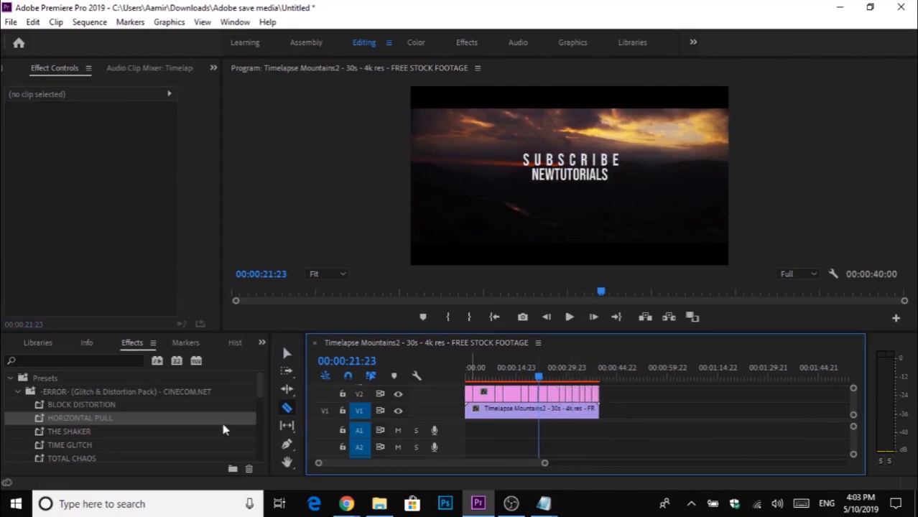
# - Apply THE SHAKER preset to several short title segments in the second half of V2 and preview them
pyautogui.moveTo(69, 431); pyautogui.dragTo(534, 394)
pyautogui.moveTo(72, 438); pyautogui.dragTo(564, 396)
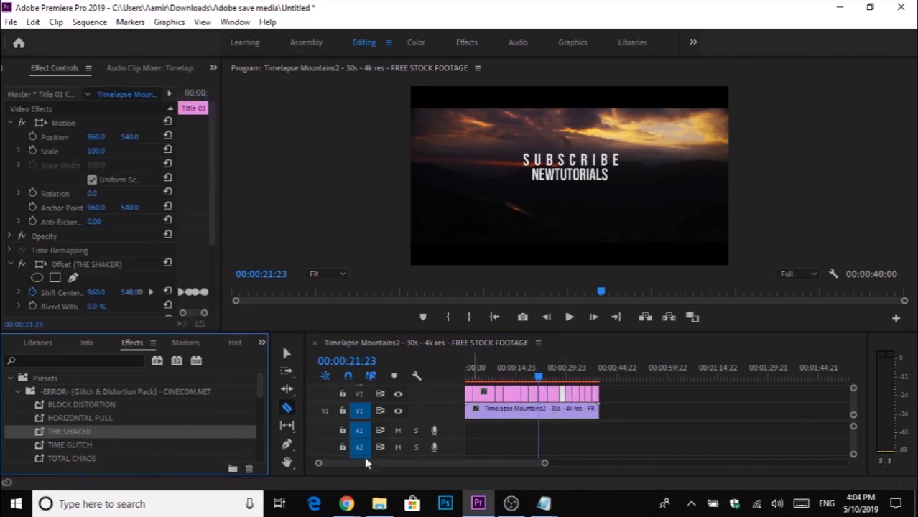
pyautogui.moveTo(69, 438); pyautogui.dragTo(582, 396)
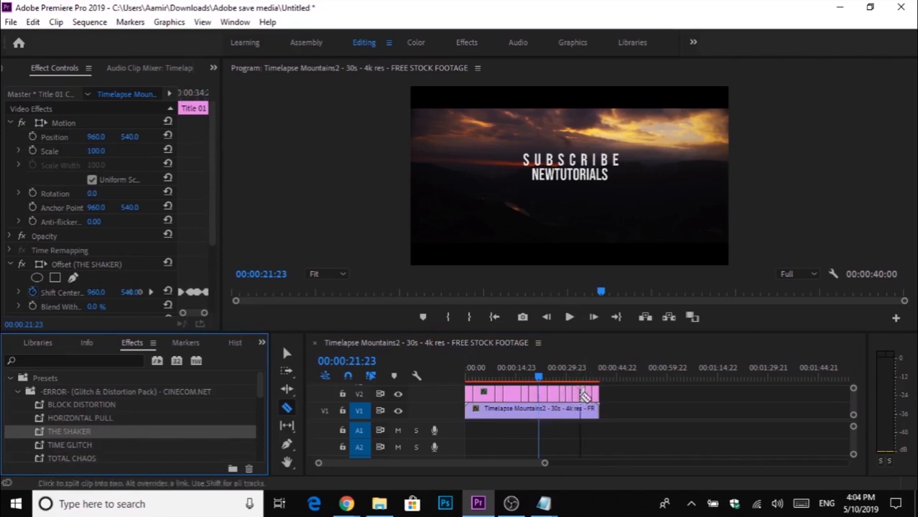
pyautogui.moveTo(71, 435); pyautogui.dragTo(562, 408)
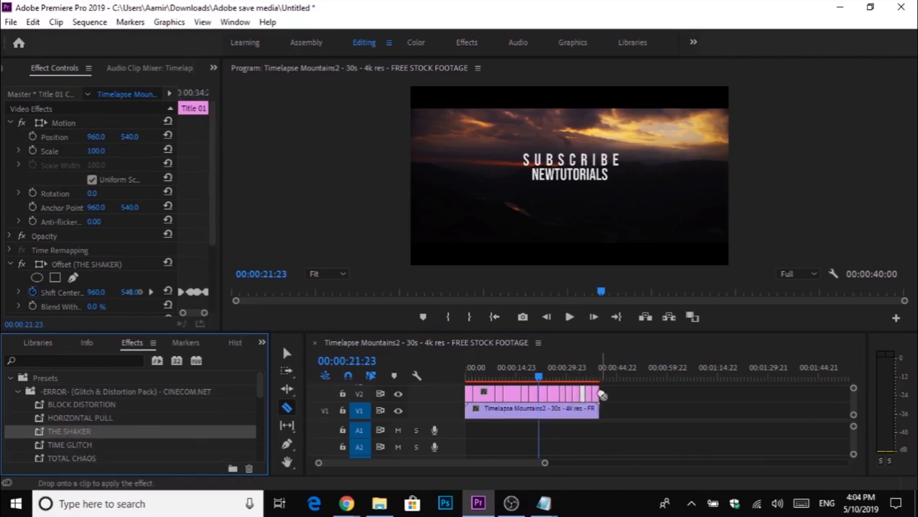
pyautogui.click(570, 317)
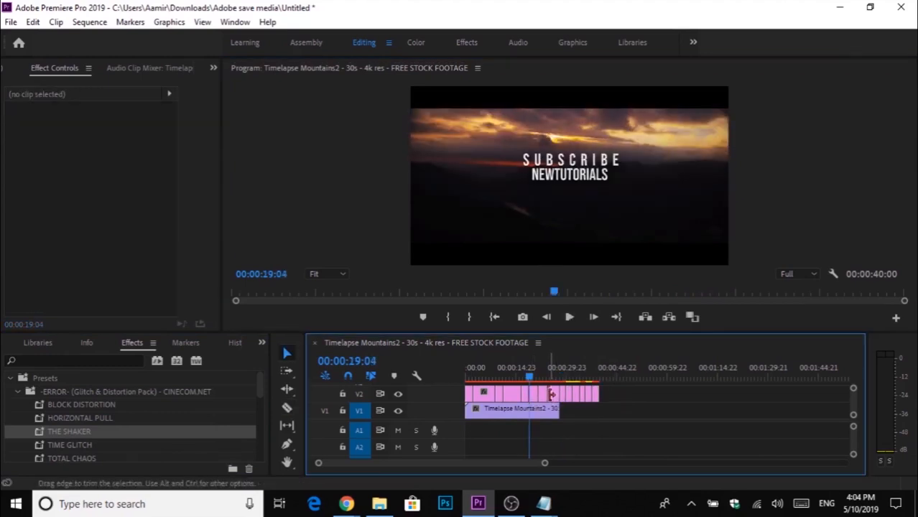
# - Delete title segments near the shortened mountain clip's end and fit the remaining ones so they finish with the clip
pyautogui.click(552, 394)
pyautogui.press('Delete')
pyautogui.click(544, 399)
pyautogui.press('Delete')
pyautogui.moveTo(565, 398)
pyautogui.mouseDown()
pyautogui.moveTo(544, 398)
pyautogui.moveTo(569, 397)
pyautogui.moveTo(550, 398)
pyautogui.moveTo(559, 398)
pyautogui.mouseUp()
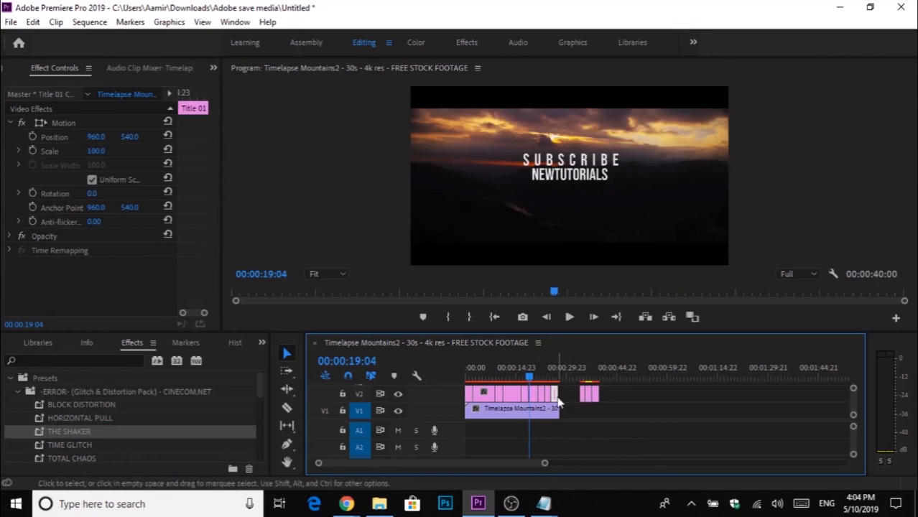
pyautogui.moveTo(559, 395); pyautogui.dragTo(562, 396)
# - Delete the leftover title segments beyond the mountain clip's end and play the sequence through
pyautogui.moveTo(623, 389); pyautogui.dragTo(583, 411)
pyautogui.press('Delete')
pyautogui.click(569, 317)
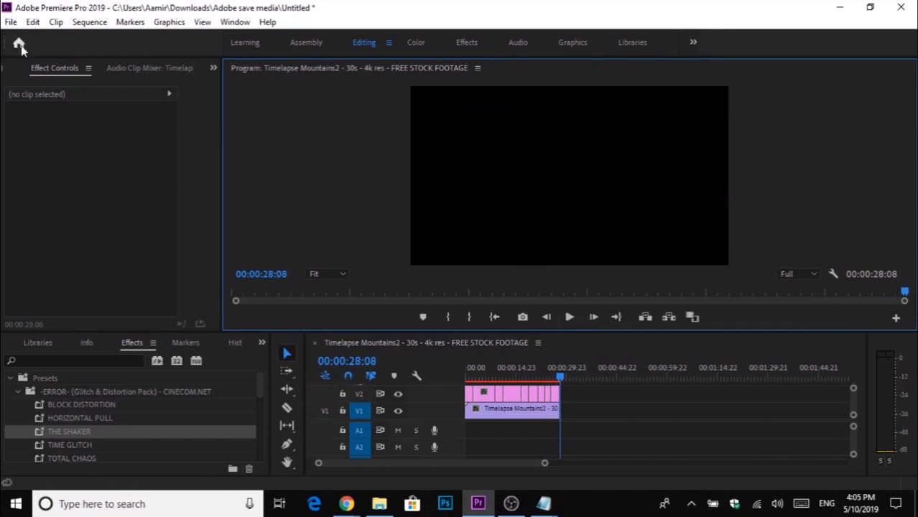
# - Export the sequence as an H.264 MP4 with the Match Source - High bitrate preset
pyautogui.click(11, 21)
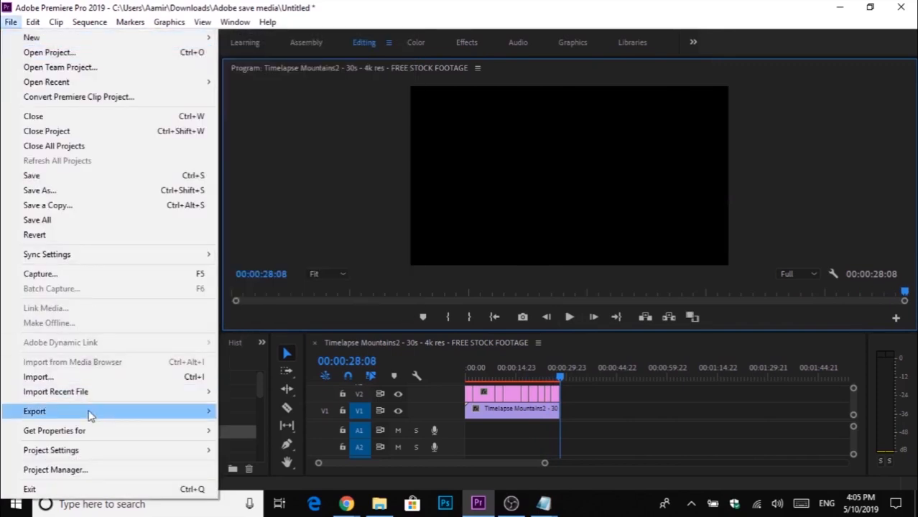
pyautogui.click(305, 260)
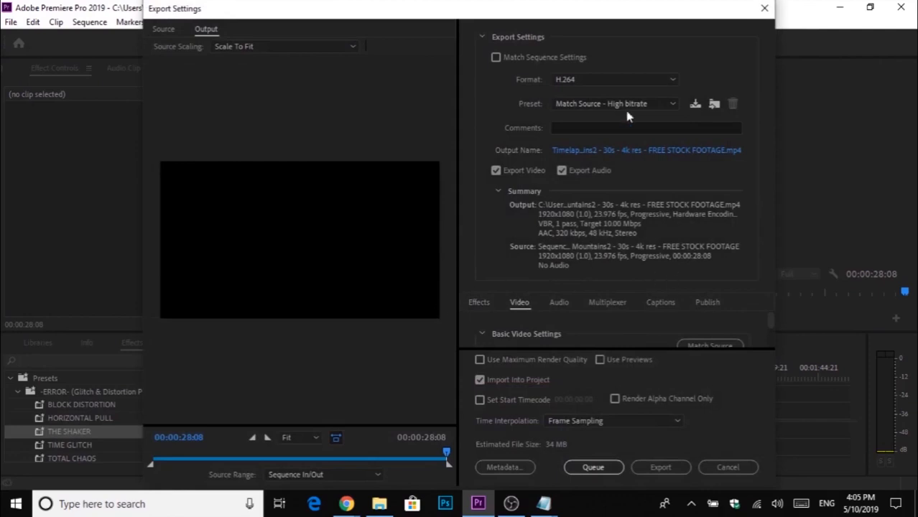
pyautogui.click(660, 468)
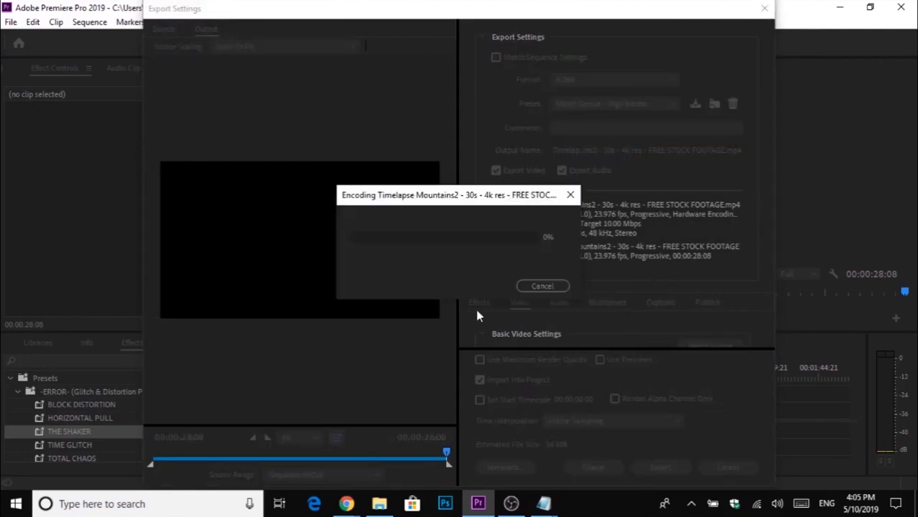